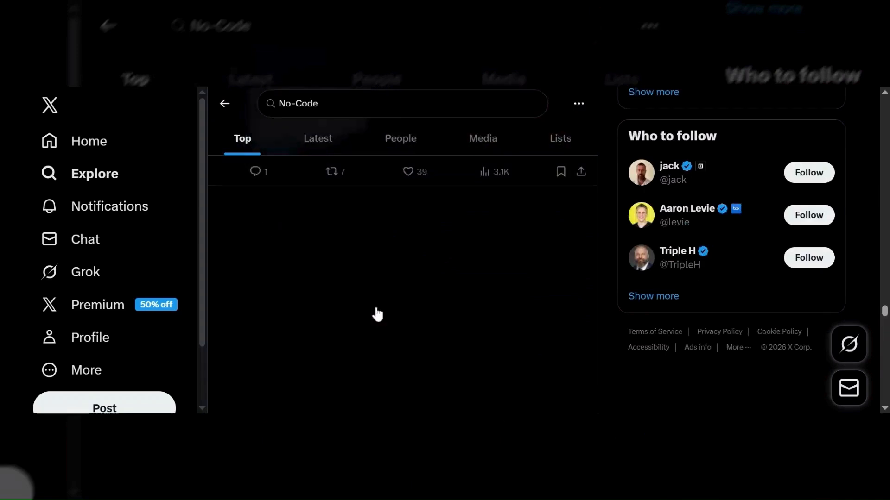
# Browse the top X posts for the No-Code search to examine what people share about no-code tools
pyautogui.scroll(-15, 378, 314)
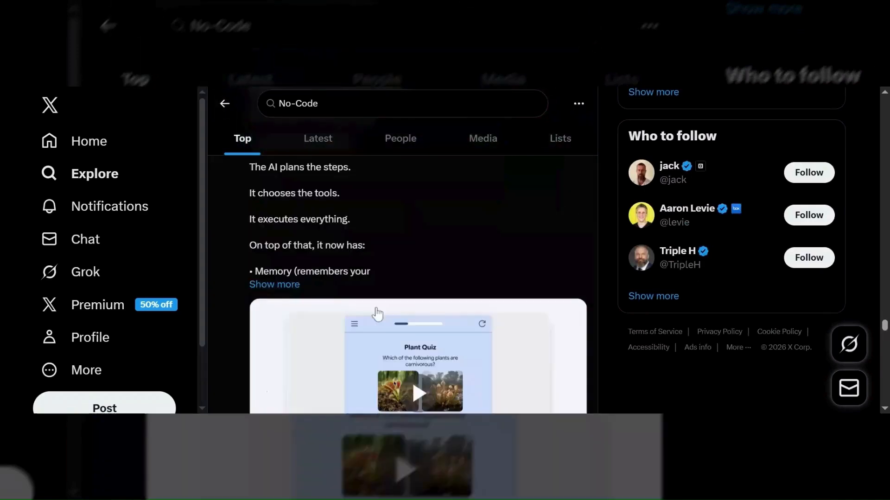
pyautogui.scroll(-15, 377, 314)
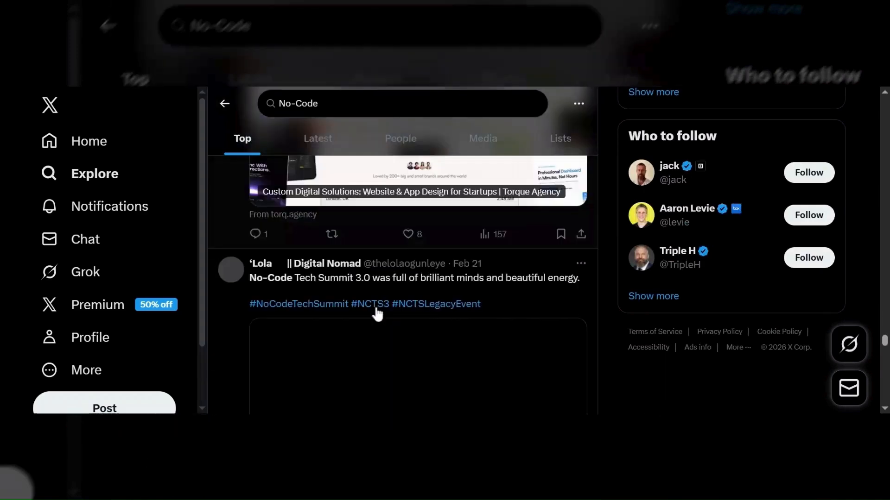
pyautogui.scroll(-5, 377, 314)
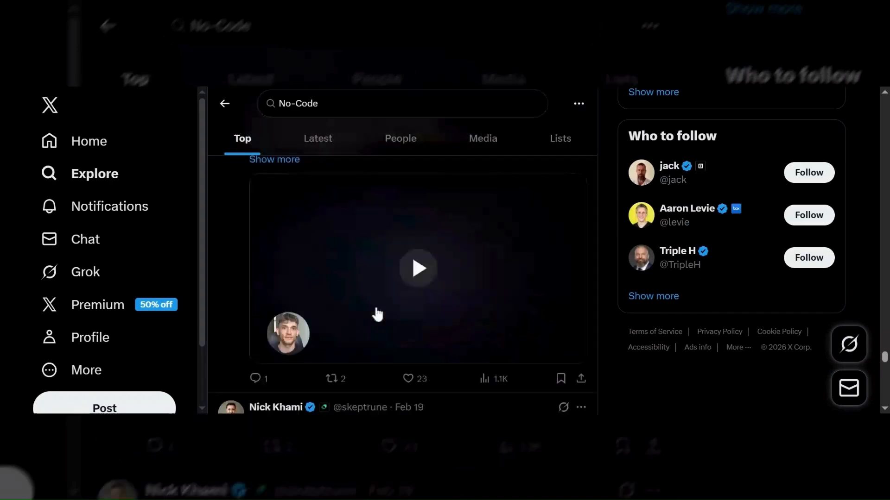
pyautogui.scroll(-5, 377, 315)
pyautogui.scroll(-15, 378, 314)
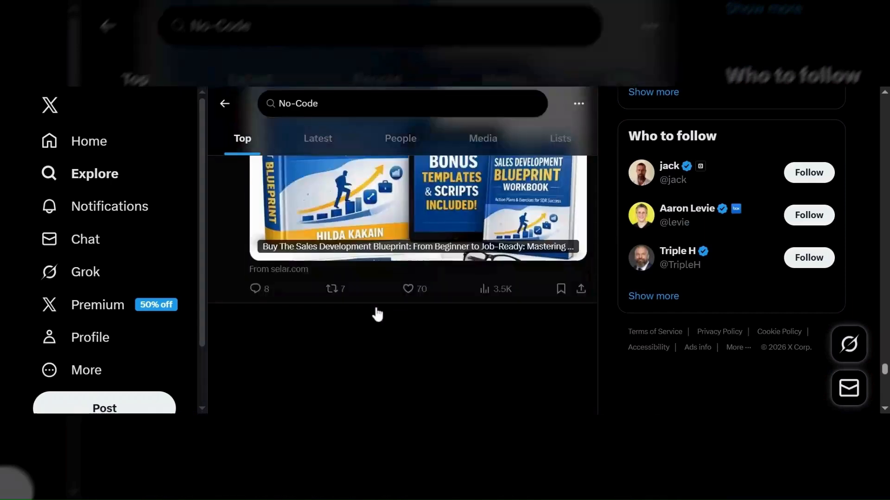
pyautogui.scroll(-15, 377, 314)
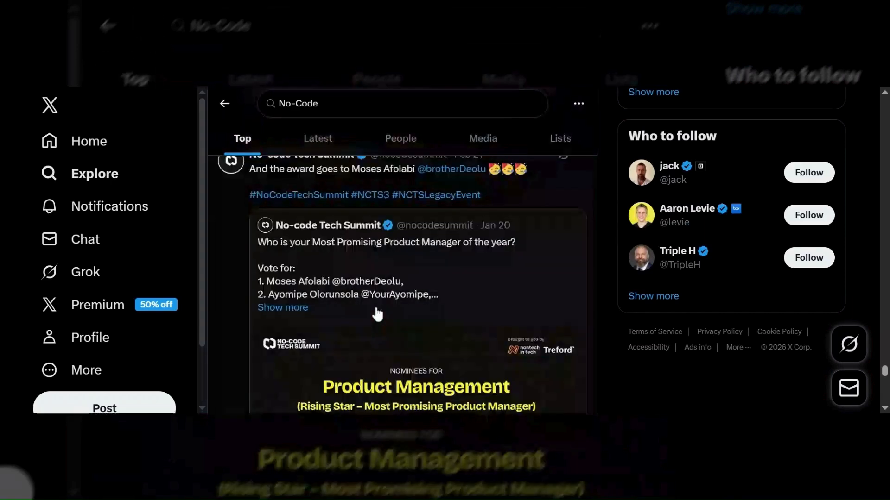
pyautogui.scroll(-15, 378, 314)
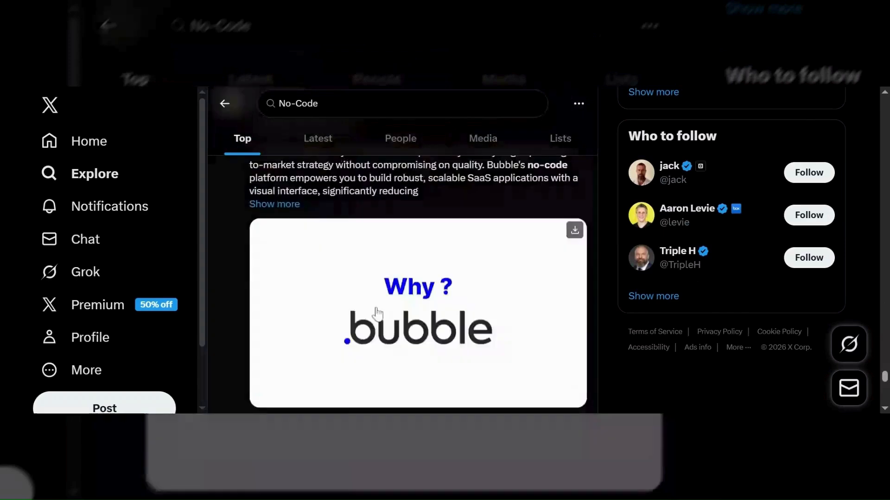
pyautogui.scroll(-15, 378, 314)
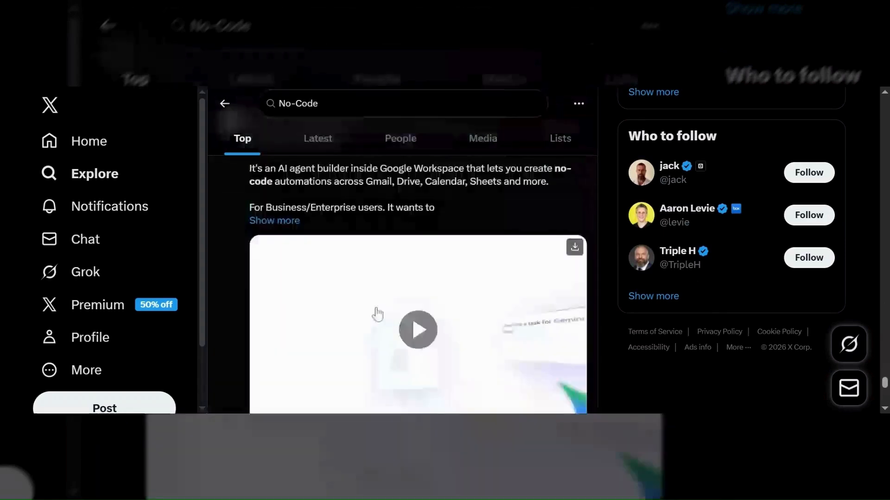
pyautogui.scroll(-10, 378, 314)
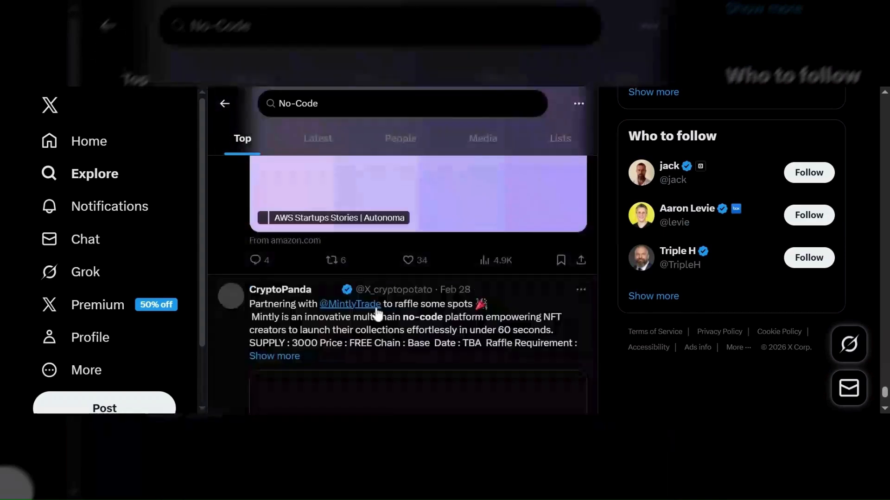
pyautogui.scroll(15, 376, 310)
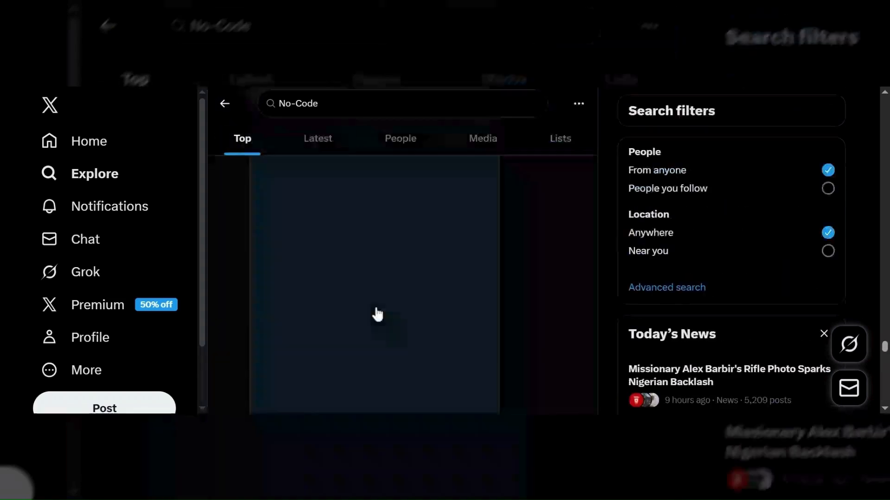
pyautogui.scroll(10, 375, 313)
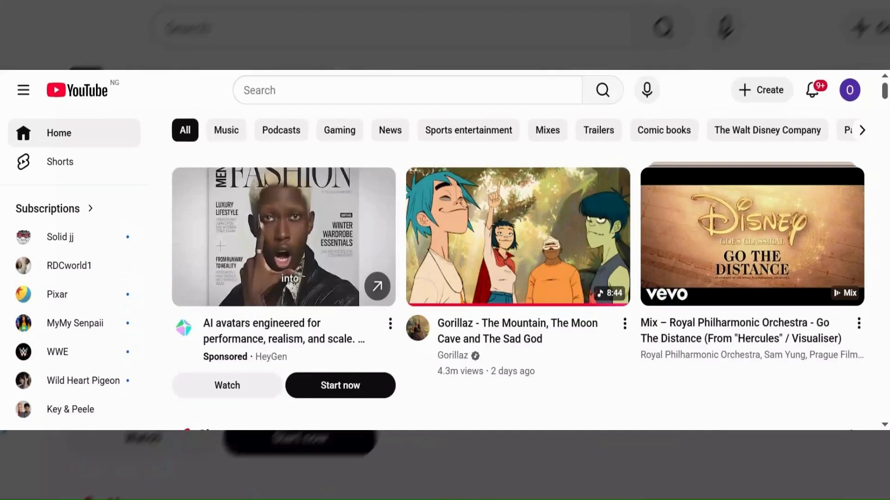
pyautogui.scroll(-15, 360, 257)
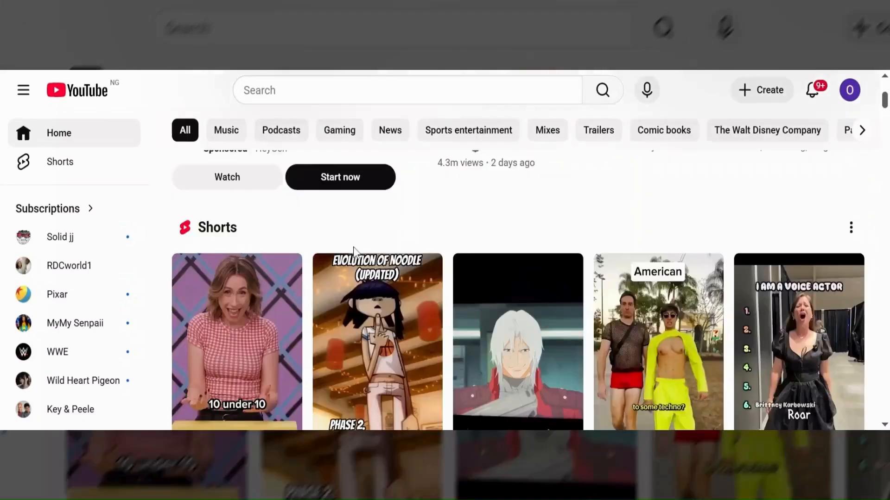
pyautogui.scroll(-10, 360, 257)
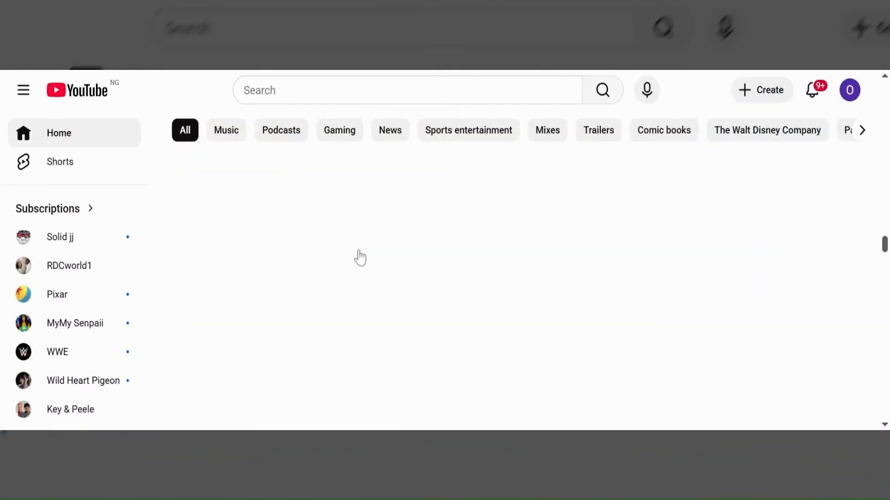
pyautogui.scroll(-5, 360, 258)
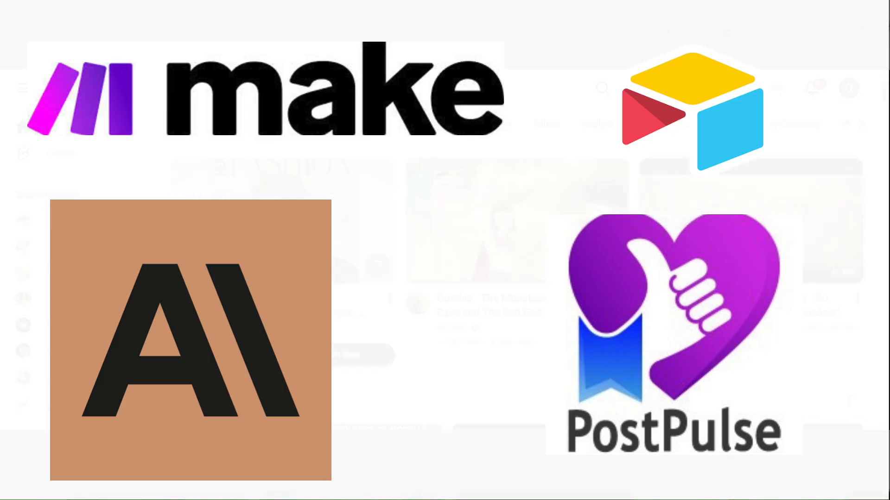
pyautogui.scroll(-4, 360, 257)
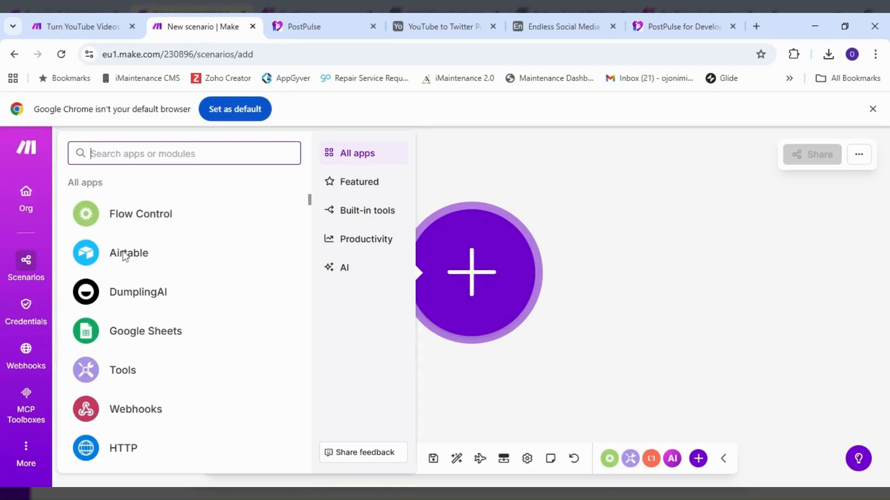
# Add an Airtable Watch Records module as the first module of the new Make scenario
pyautogui.click(123, 251)
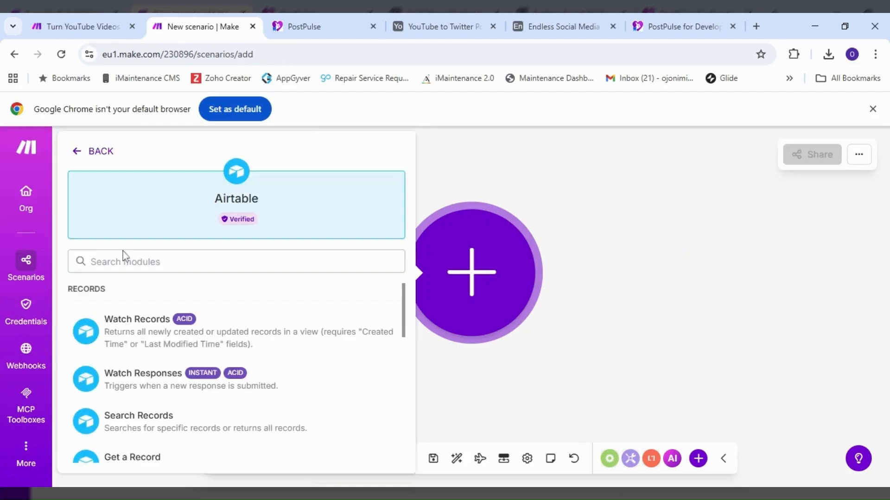
pyautogui.click(196, 340)
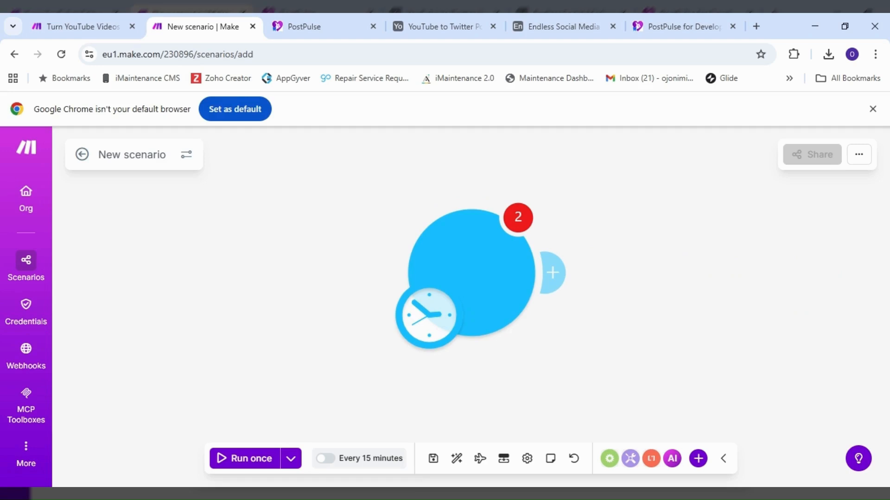
# Review the fields of the YouTube to Twitter Posts and Endless Social Media Posts bases in Airtable, and return to the Make scenario
pyautogui.click(447, 35)
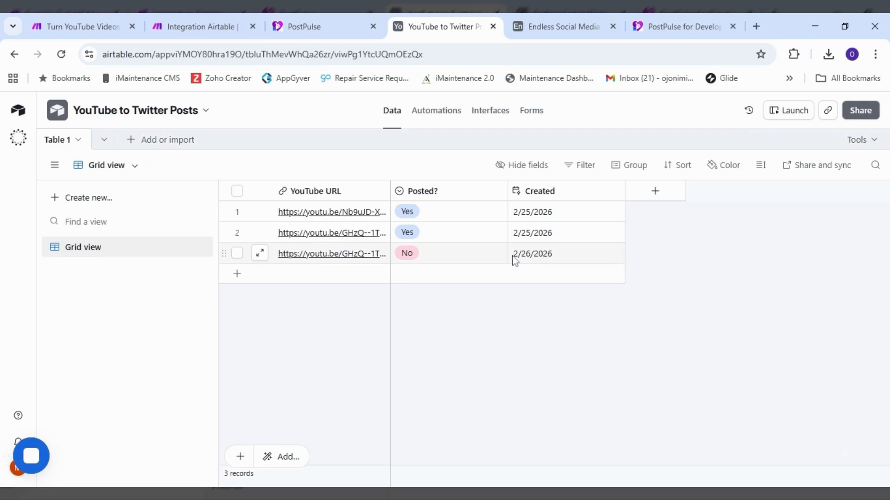
pyautogui.click(554, 30)
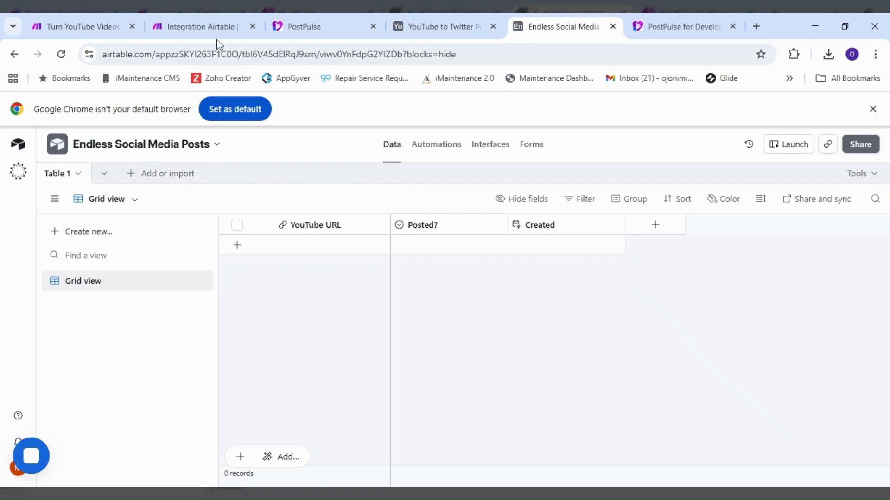
pyautogui.click(216, 27)
# Set the Watch Records trigger field to Created, choose its label field, and save the module
pyautogui.click(683, 230)
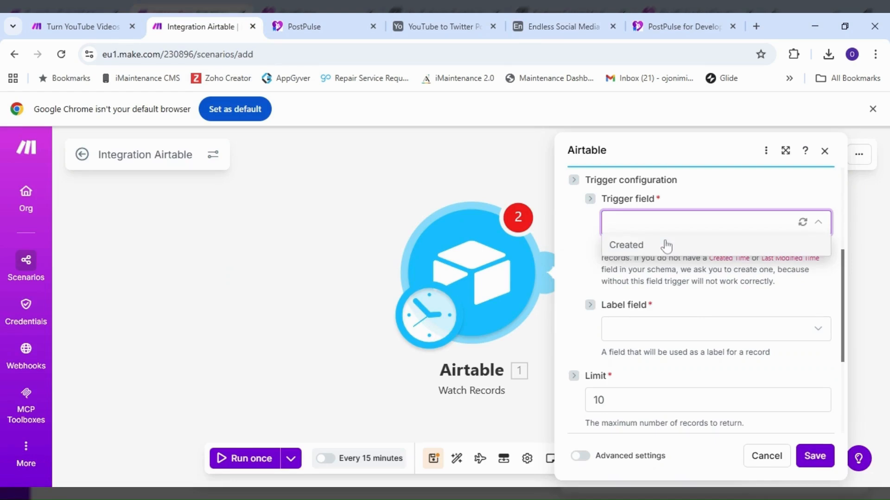
pyautogui.click(666, 245)
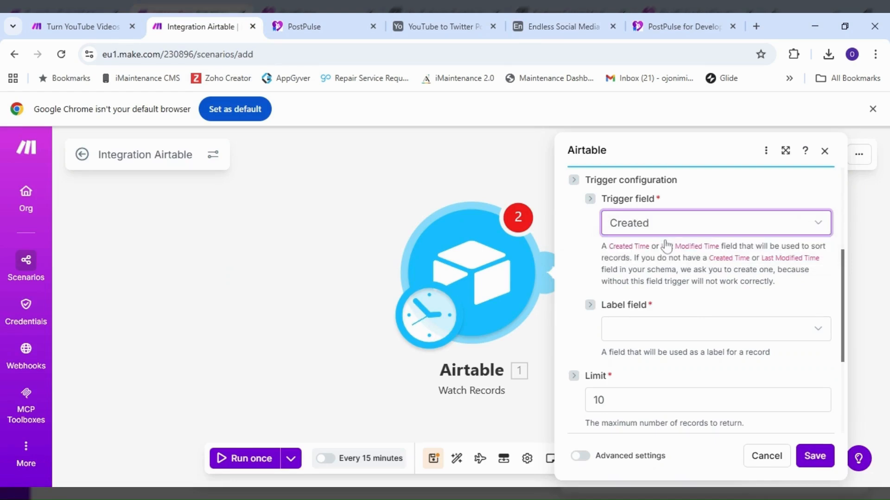
pyautogui.click(668, 330)
pyautogui.click(659, 330)
pyautogui.scroll(-3, 652, 333)
pyautogui.scroll(2, 652, 333)
pyautogui.click(814, 456)
pyautogui.click(561, 308)
pyautogui.click(781, 393)
# Paste the Get YouTube Transcript HTTP request module onto the canvas and attach it after the Airtable module
pyautogui.rightClick(437, 264)
pyautogui.click(474, 292)
pyautogui.moveTo(427, 289); pyautogui.dragTo(534, 285)
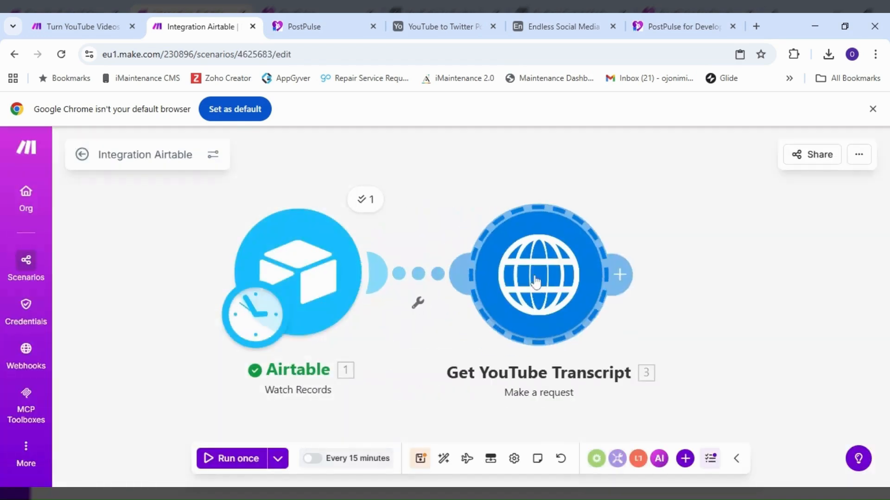
# Map the Airtable YouTube URL as videoUrl in the Get YouTube Transcript module's JSON body and save the module
pyautogui.click(535, 282)
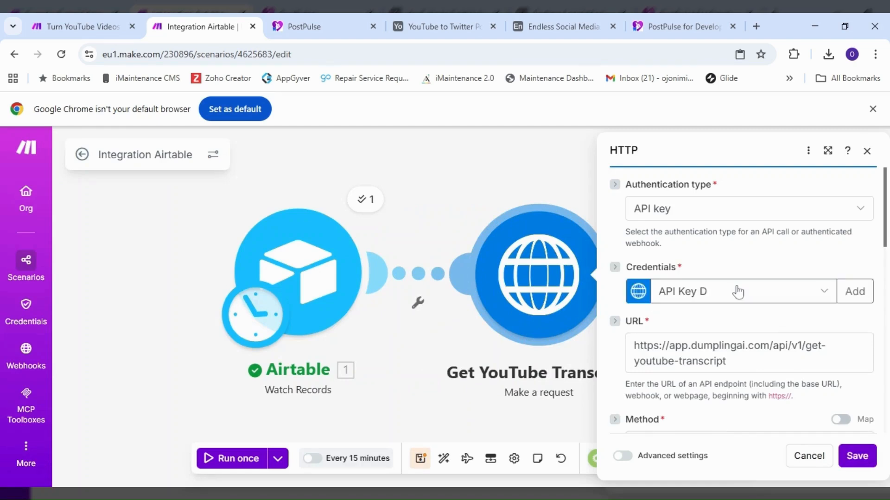
pyautogui.scroll(-5, 738, 292)
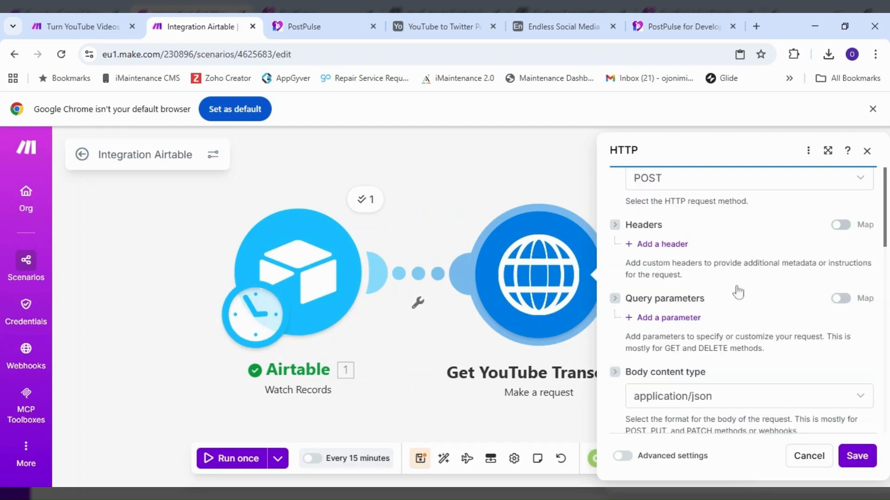
pyautogui.scroll(-5, 738, 292)
pyautogui.scroll(1, 742, 290)
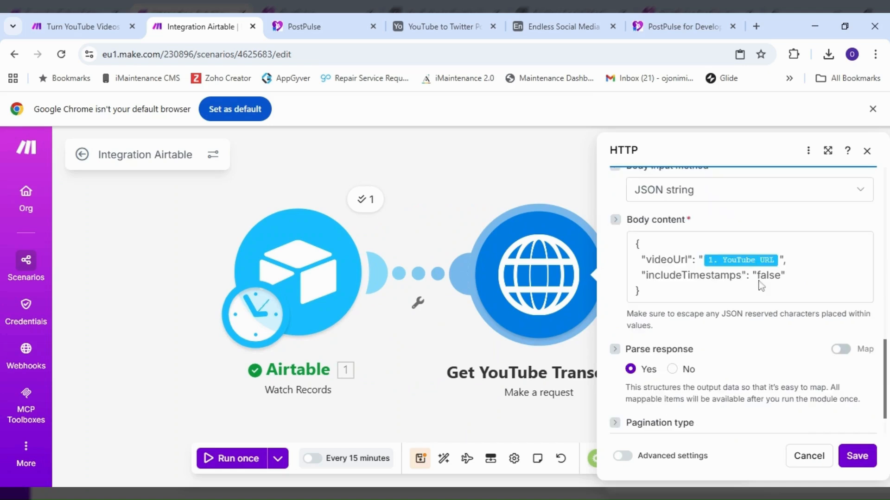
pyautogui.click(762, 285)
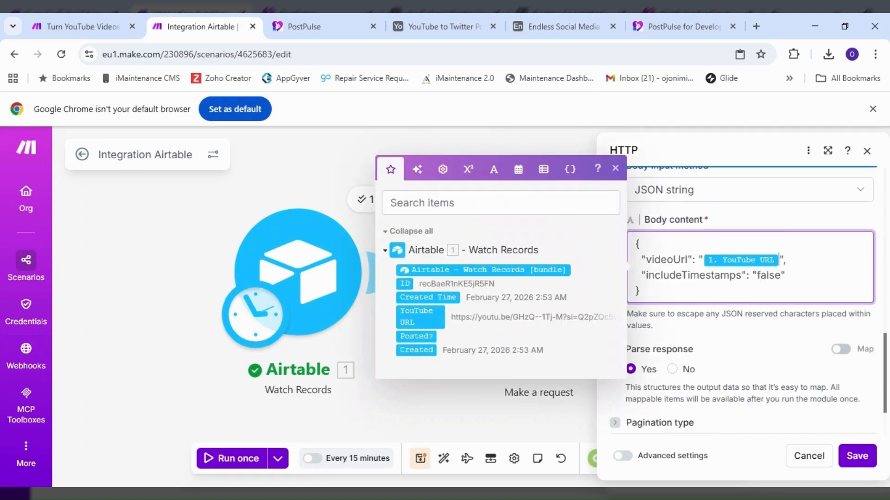
pyautogui.press('BackSpace')
pyautogui.moveTo(423, 317); pyautogui.dragTo(709, 259)
pyautogui.click(748, 327)
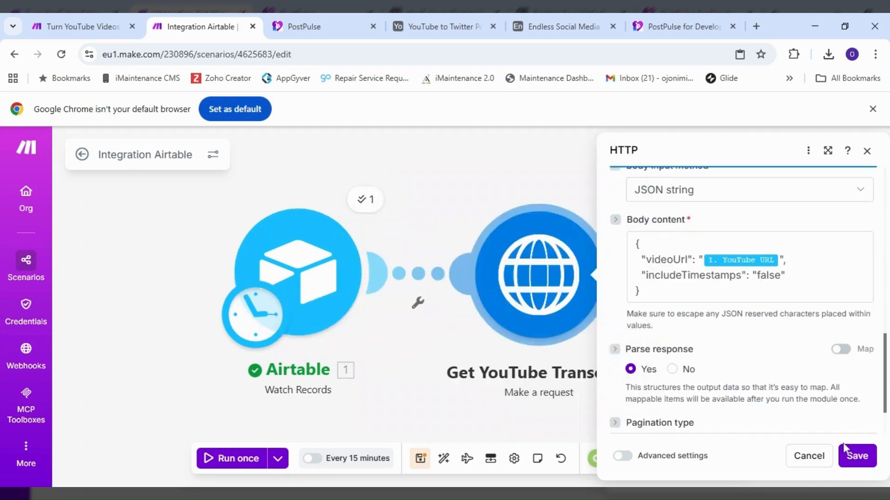
pyautogui.click(857, 456)
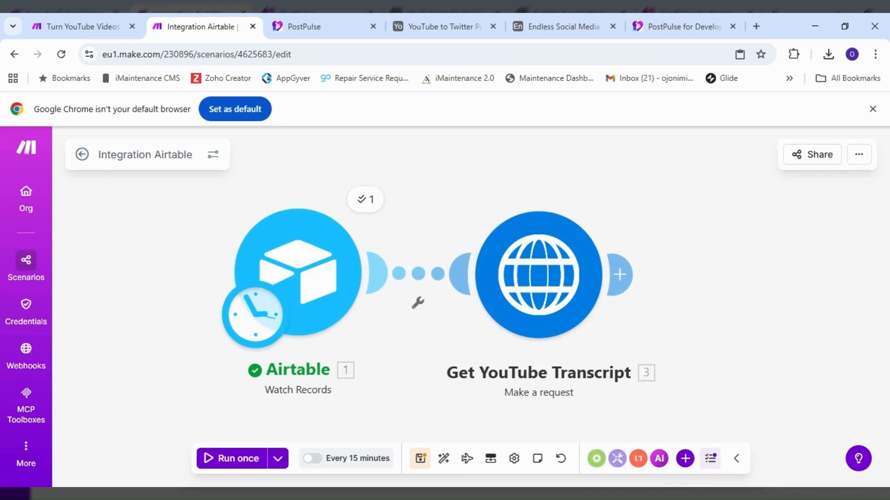
# Run the scenario once using the existing data from a previous run
pyautogui.click(278, 458)
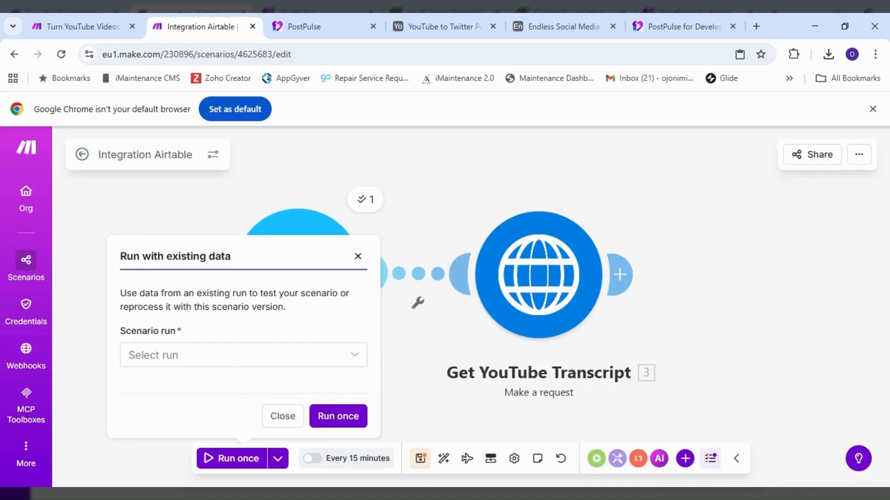
pyautogui.click(304, 357)
pyautogui.click(324, 386)
pyautogui.click(349, 415)
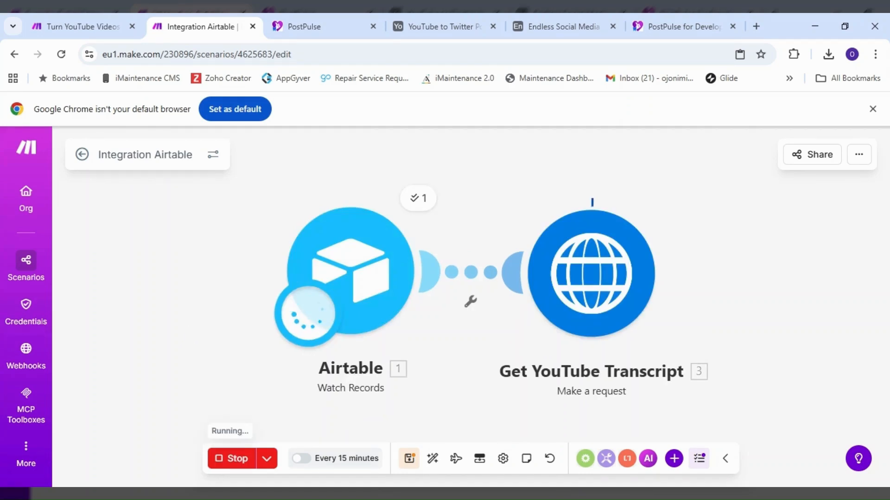
# Inspect the Get YouTube Transcript module's output data to read the returned transcript, and close the results
pyautogui.click(658, 200)
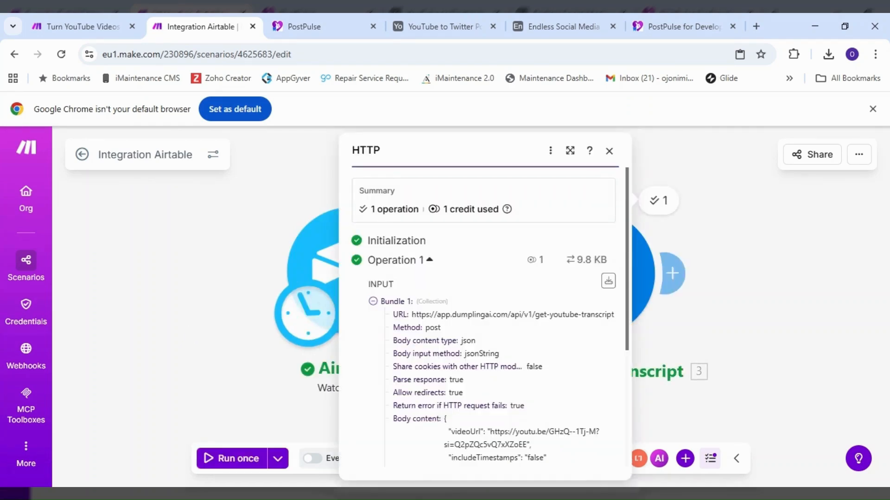
pyautogui.scroll(-4, 389, 340)
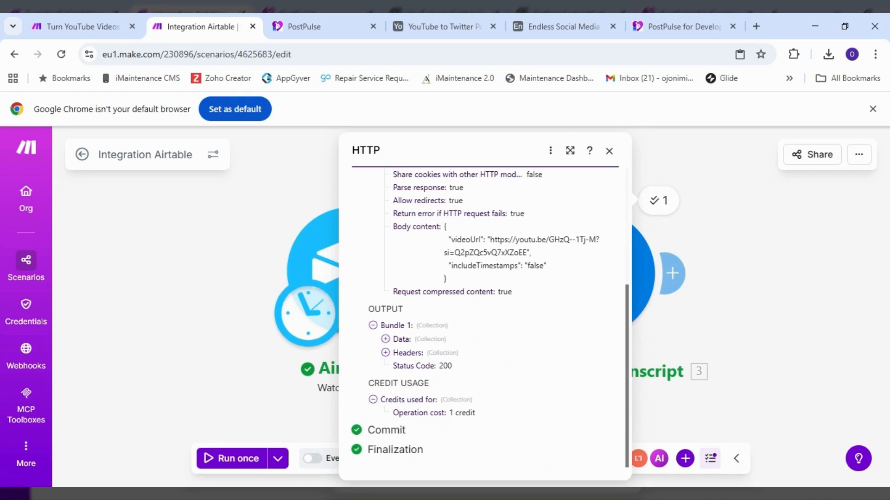
pyautogui.click(386, 338)
pyautogui.scroll(-10, 390, 352)
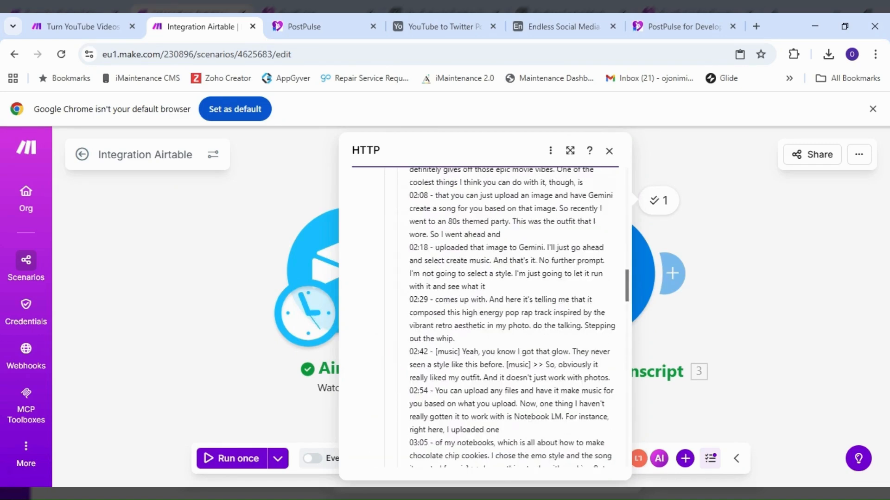
pyautogui.scroll(5, 505, 320)
pyautogui.click(609, 151)
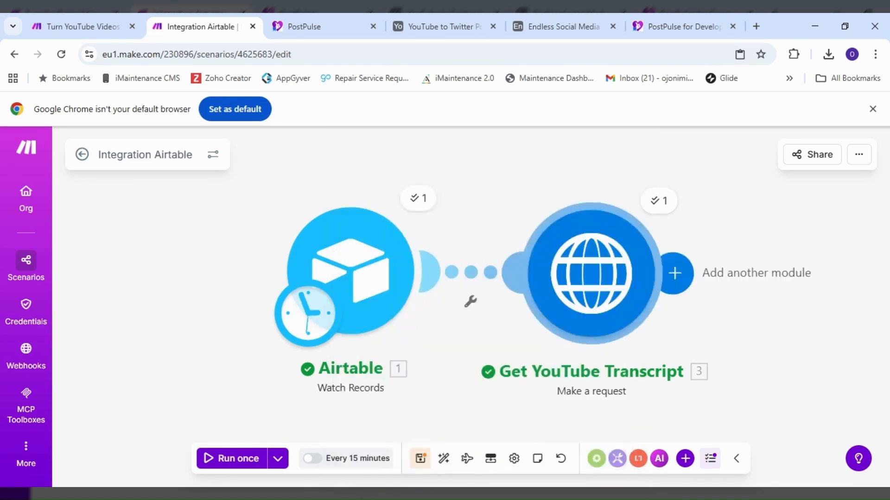
# Add an Anthropic Claude Simple Text Prompt module after the Get YouTube Transcript module
pyautogui.click(675, 271)
pyautogui.click(577, 246)
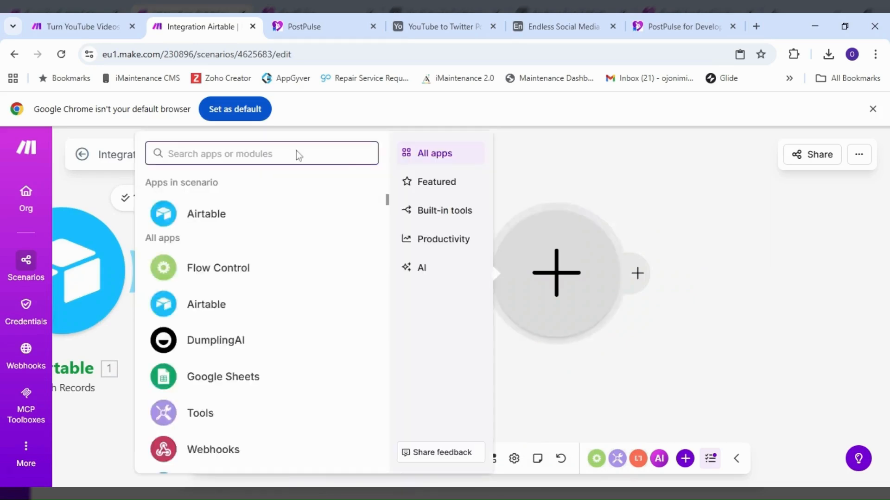
pyautogui.write('anthropic')
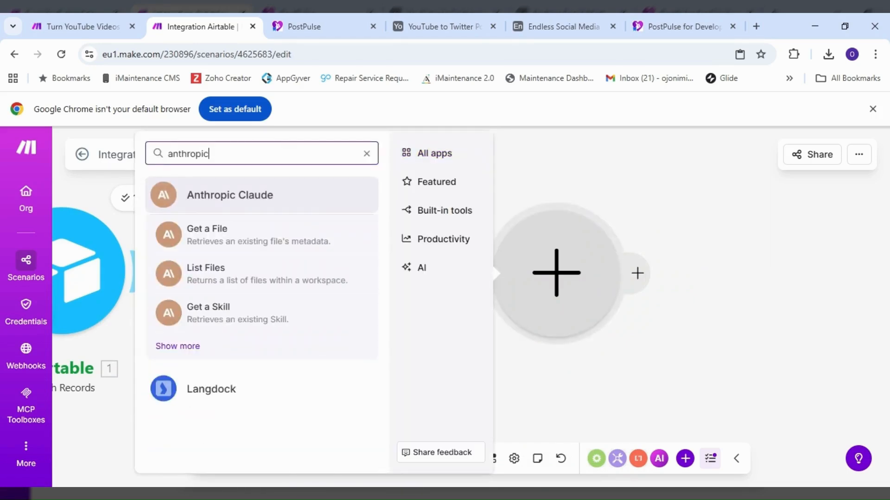
pyautogui.click(245, 195)
pyautogui.click(267, 321)
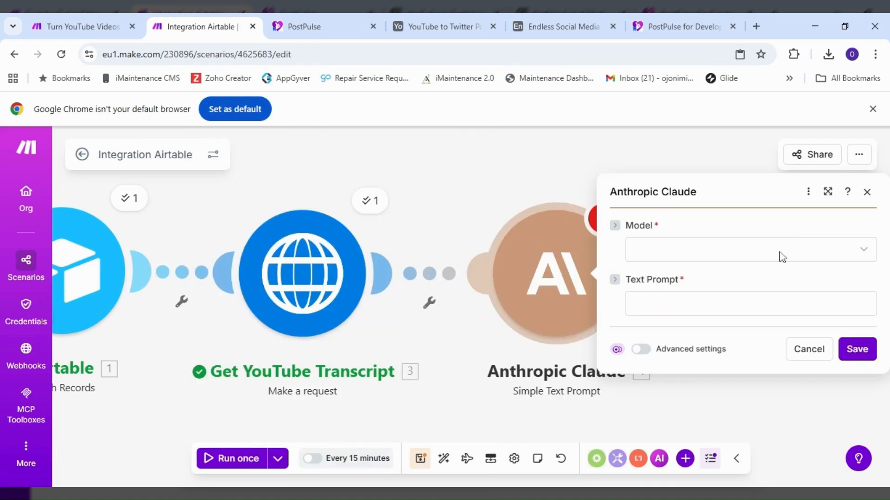
# Configure Claude Haiku 4.5 to summarize the mapped transcript into a short, insightful tweet for Twitter, outputting simply the tweet, and save the module
pyautogui.click(782, 257)
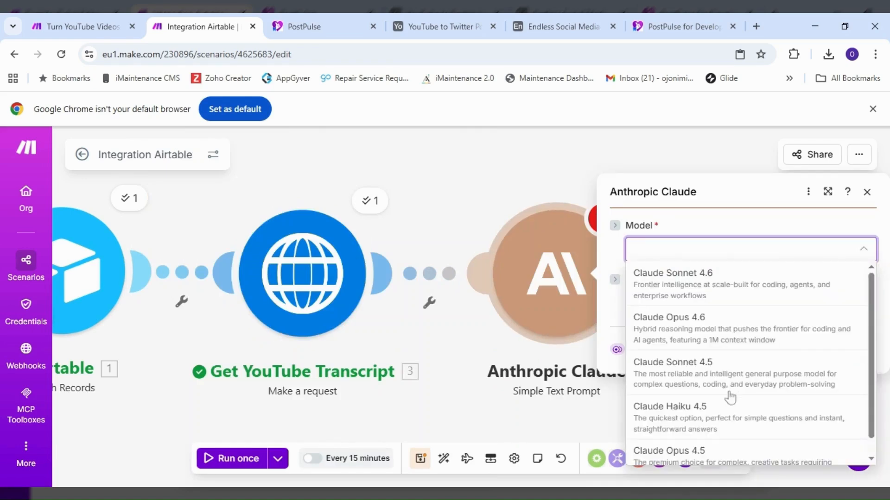
pyautogui.click(721, 412)
pyautogui.click(751, 304)
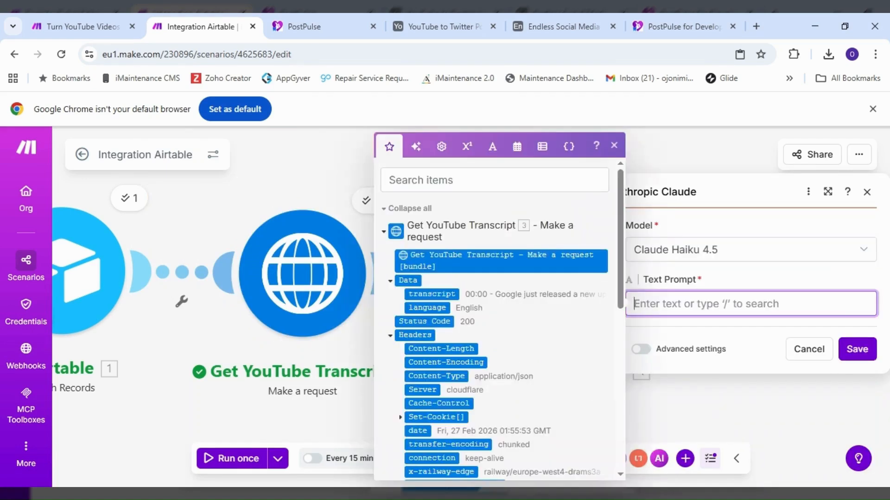
pyautogui.write('Summarize the provided text into a short, well writtern and insightful tweet for Twitter. The output should simply be the tweet. The provided text is the following:')
pyautogui.press('Return')
pyautogui.press('Return')
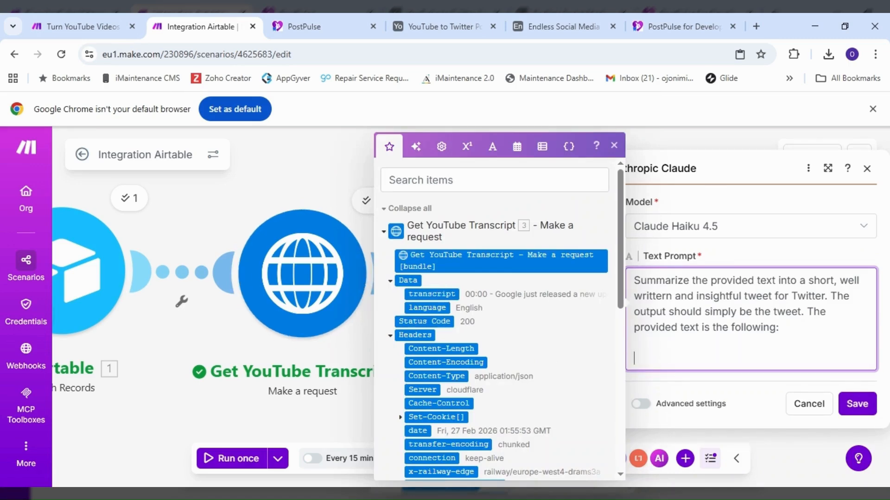
pyautogui.click(432, 295)
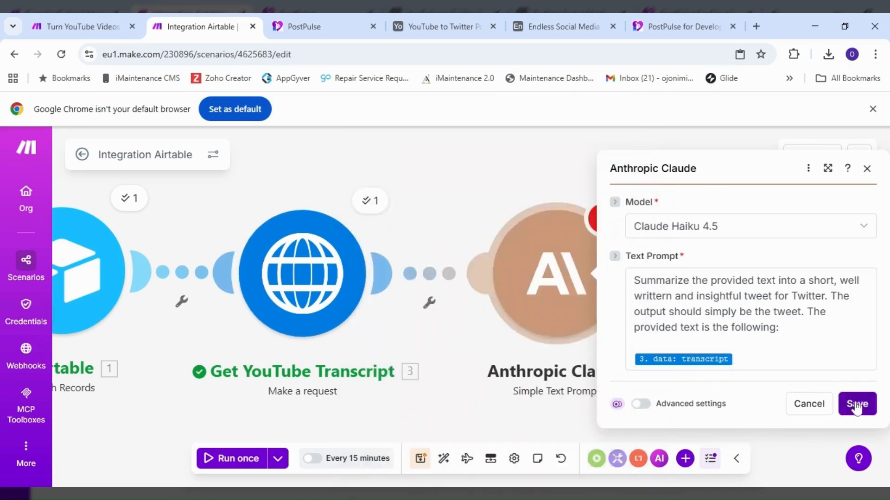
pyautogui.click(857, 404)
# Run the scenario once with existing data from a previous run to test the Anthropic Claude module
pyautogui.click(278, 458)
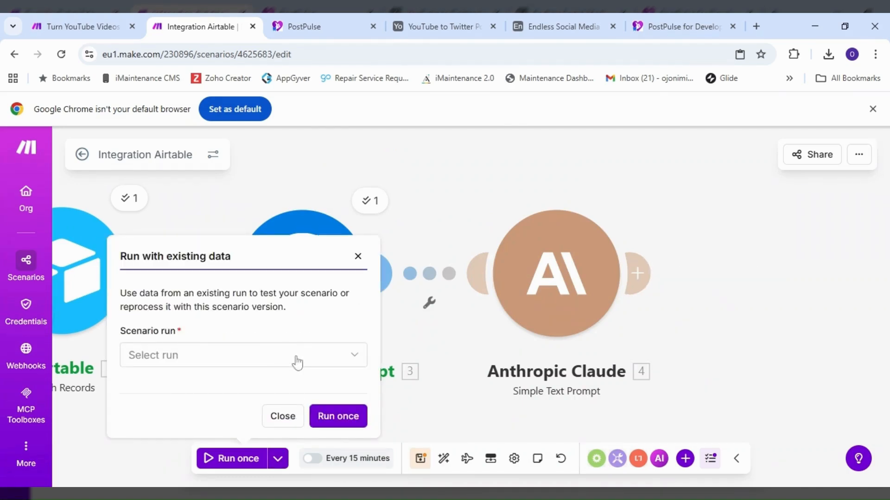
pyautogui.click(235, 356)
pyautogui.click(235, 386)
pyautogui.click(338, 417)
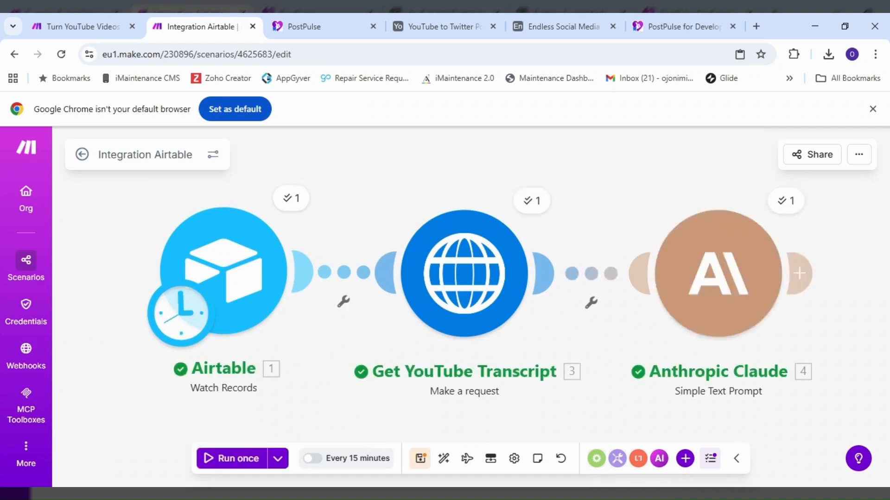
# Inspect the Anthropic Claude module's output to read the generated tweet
pyautogui.click(786, 200)
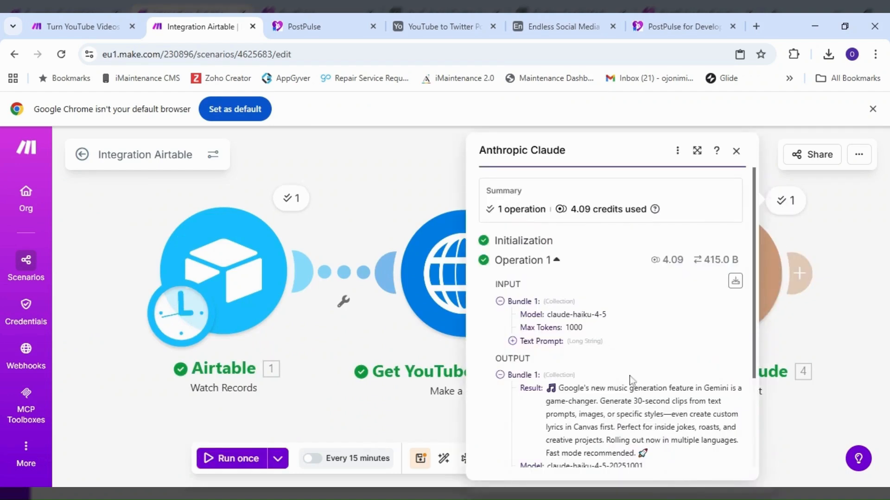
pyautogui.scroll(-5, 628, 382)
pyautogui.scroll(3, 628, 382)
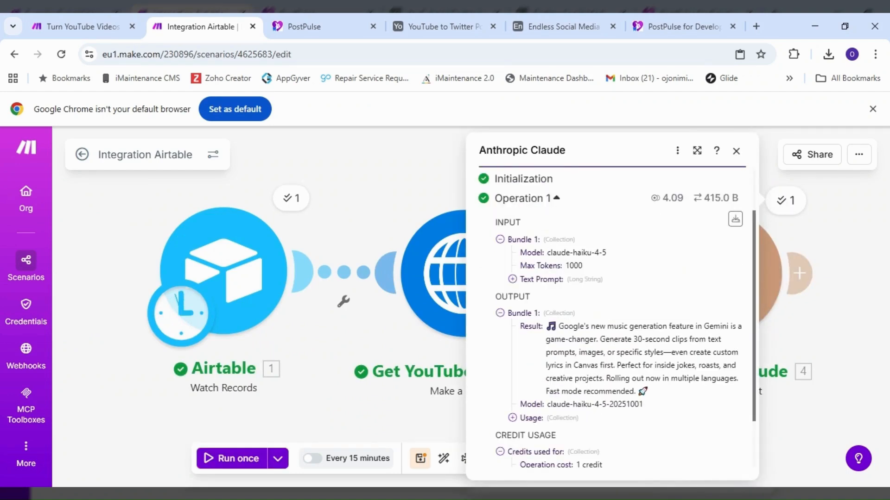
# Add a PostPulse Create a post module after the Anthropic Claude module
pyautogui.click(802, 275)
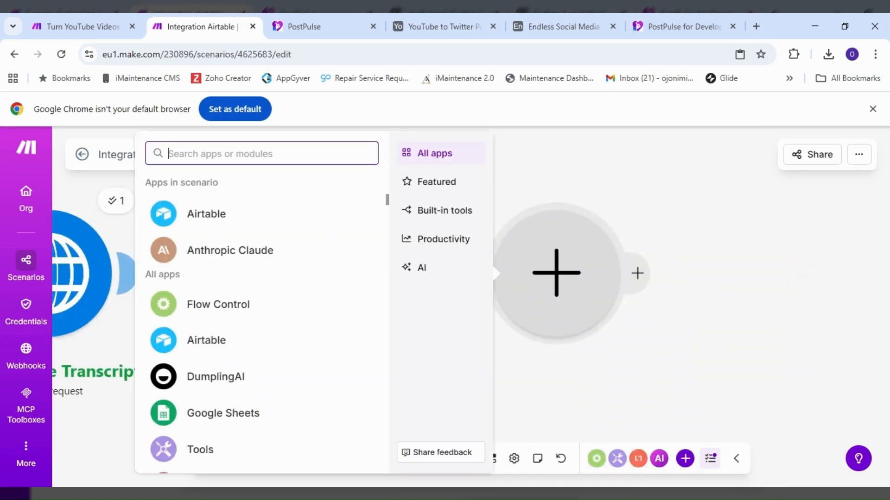
pyautogui.write('postpulse')
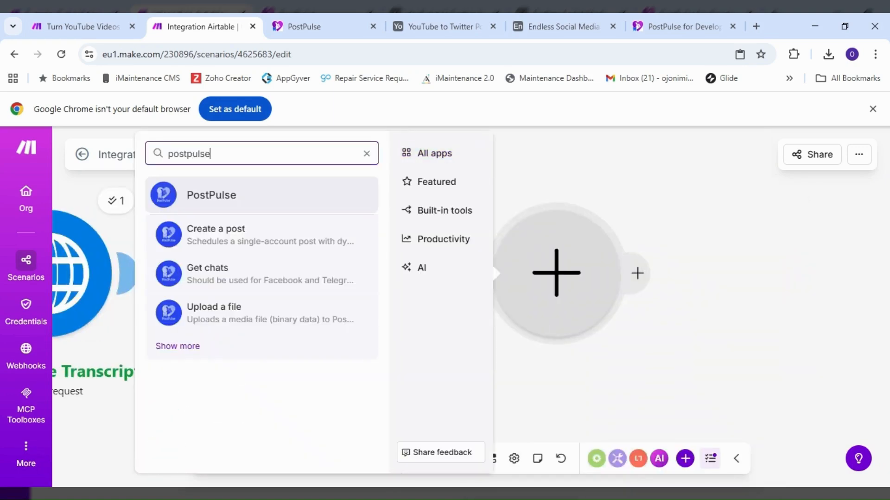
pyautogui.click(194, 195)
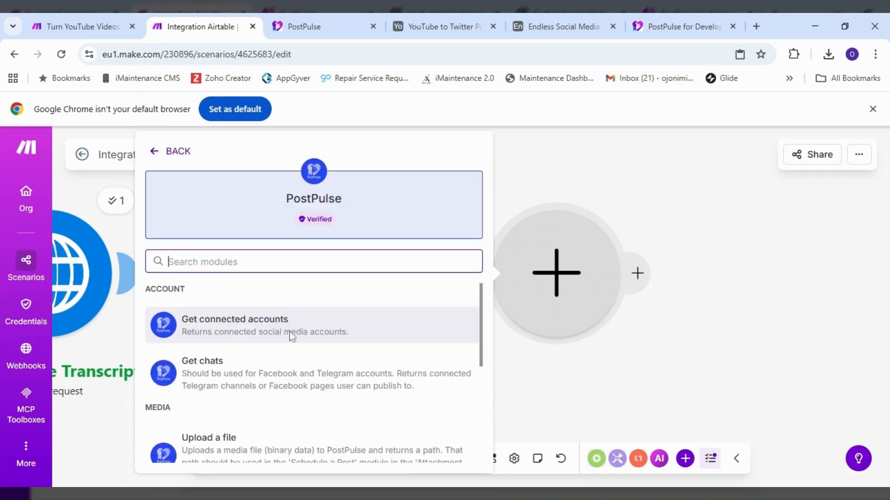
pyautogui.scroll(-4, 313, 352)
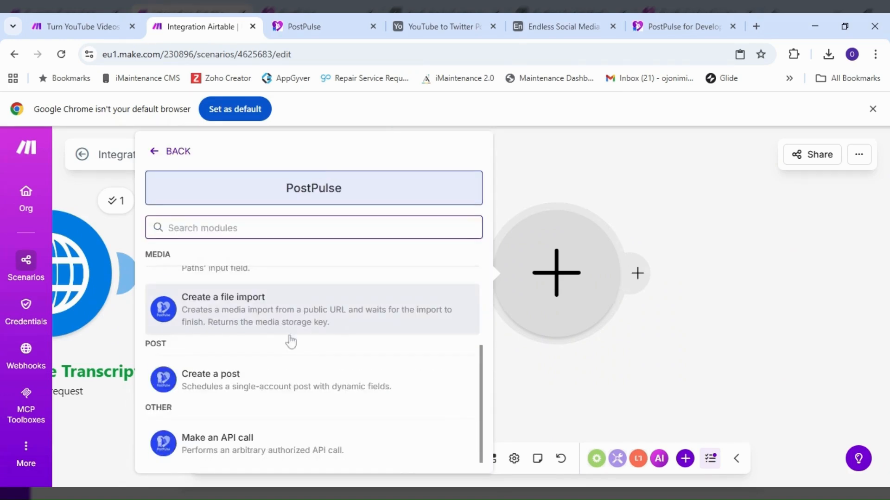
pyautogui.click(240, 380)
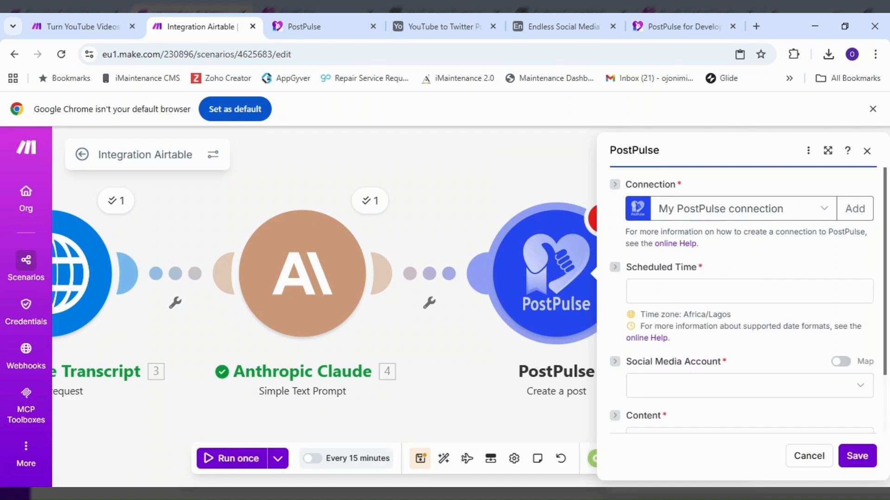
# Set the PostPulse post's Scheduled Time to the formula addDays(now; 1)
pyautogui.click(749, 292)
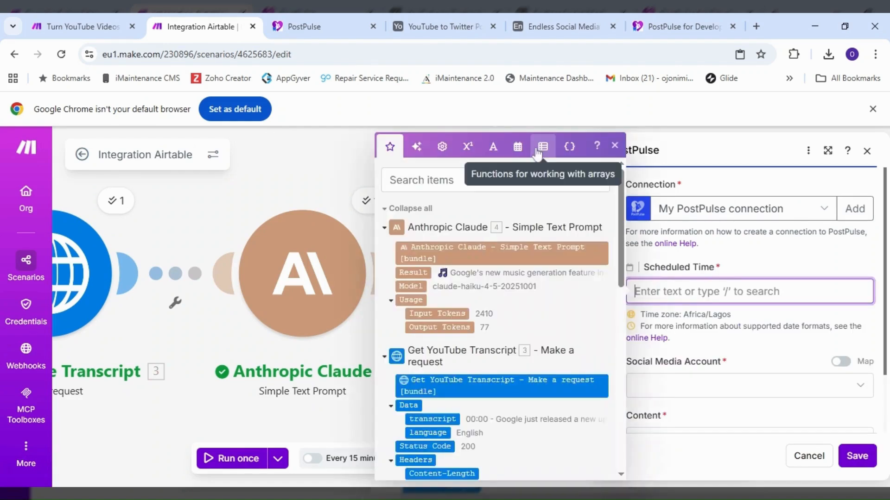
pyautogui.click(519, 149)
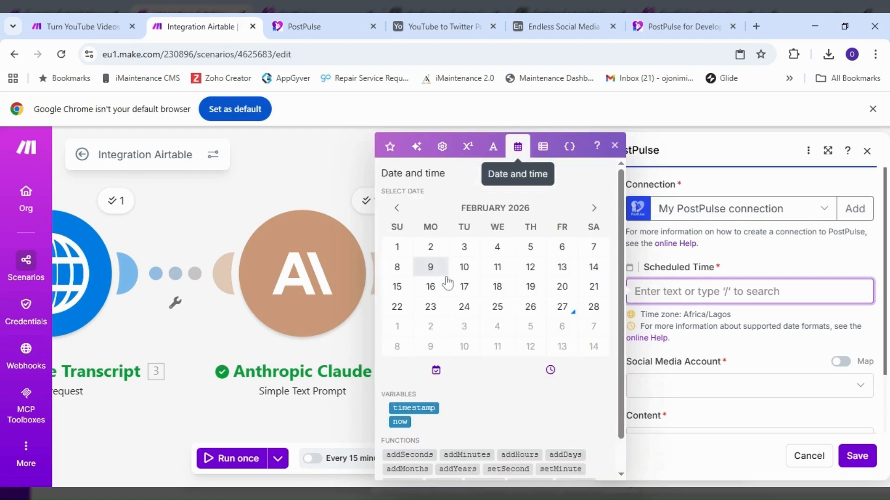
pyautogui.scroll(-2, 459, 387)
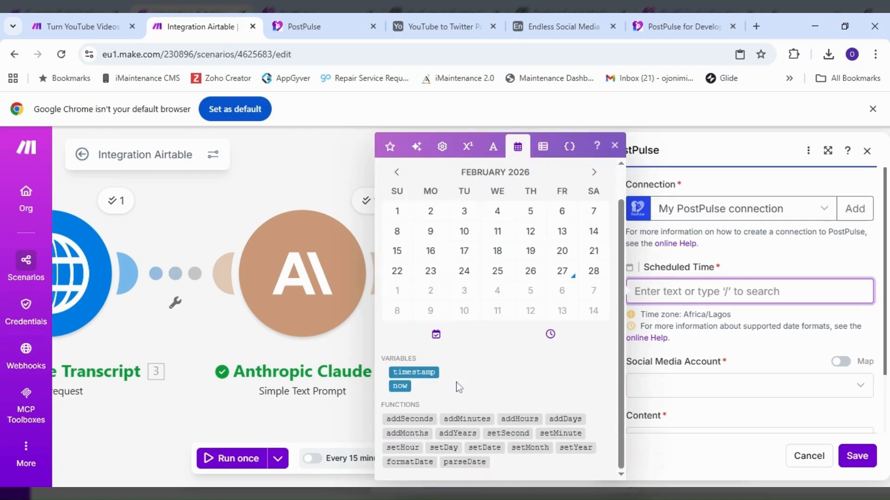
pyautogui.click(558, 420)
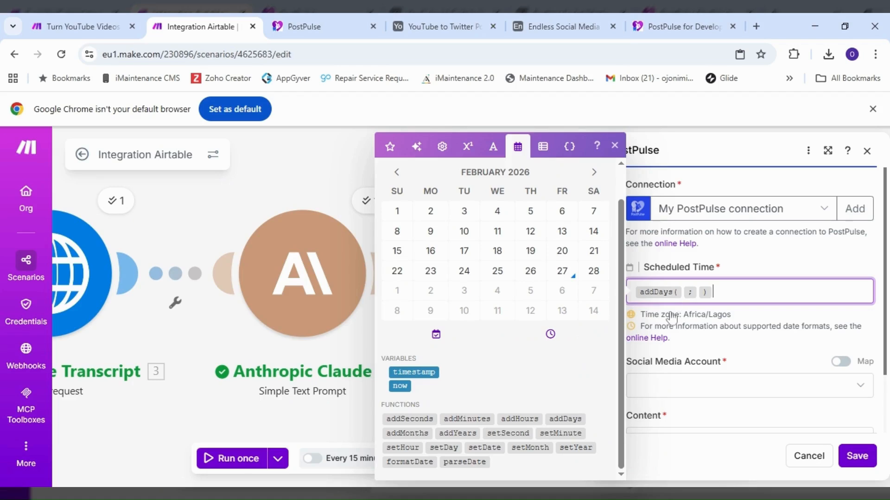
pyautogui.click(662, 292)
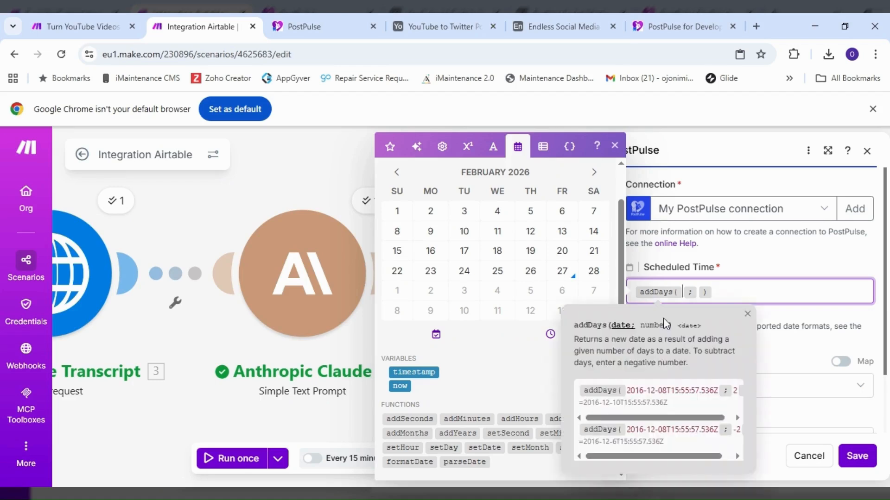
pyautogui.click(403, 386)
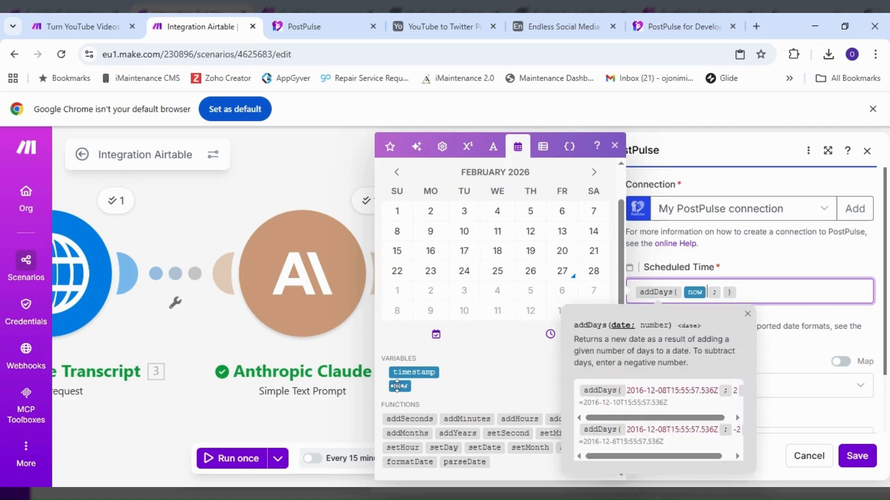
pyautogui.press('Right')
pyautogui.write('1')
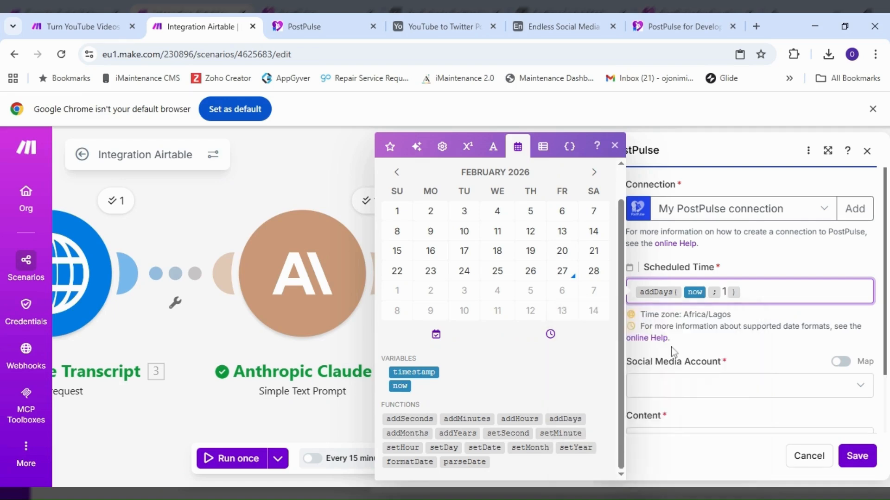
pyautogui.click(783, 347)
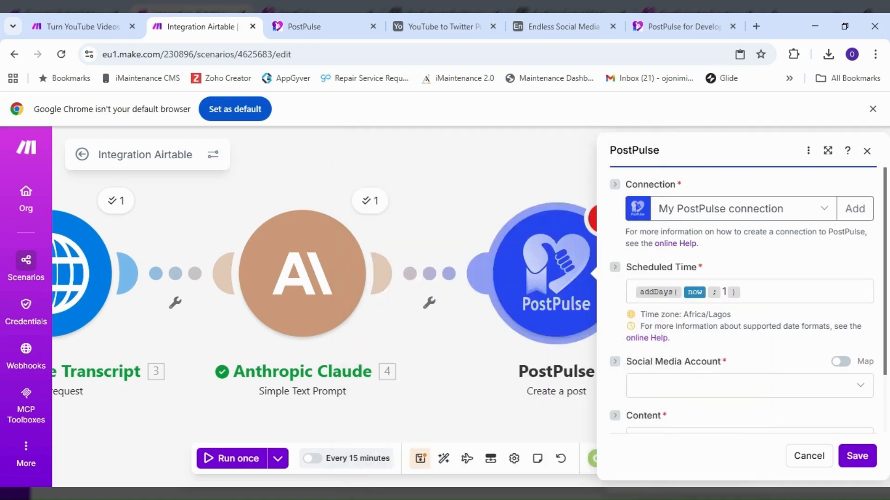
# Choose the X_TWITTER social media account, map Anthropic Claude's Result as the post content, and save the PostPulse module
pyautogui.scroll(-2, 746, 320)
pyautogui.click(747, 313)
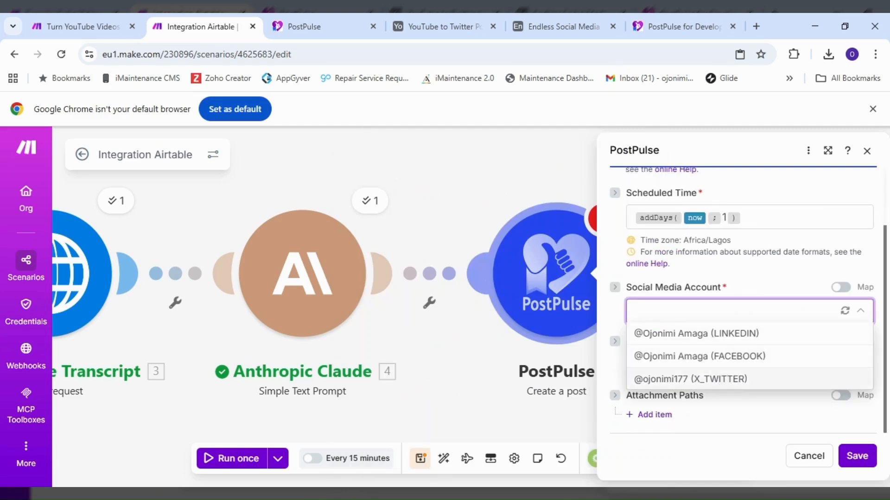
pyautogui.click(690, 380)
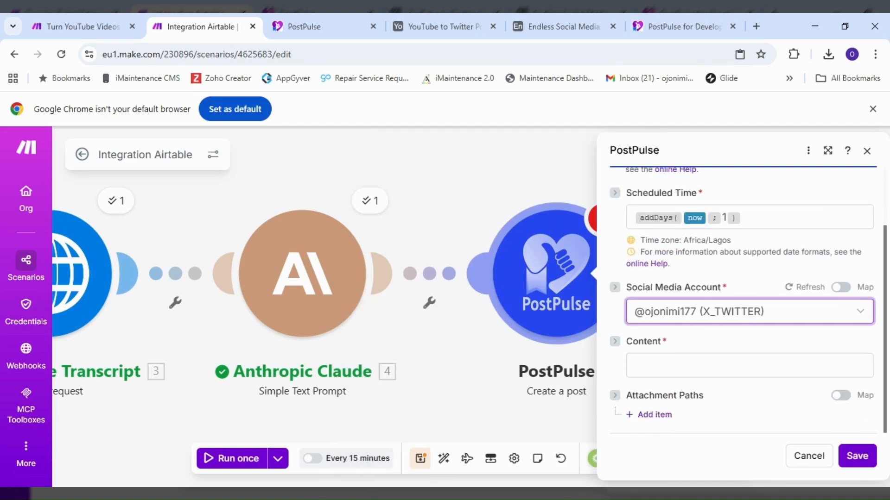
pyautogui.click(749, 366)
pyautogui.click(390, 147)
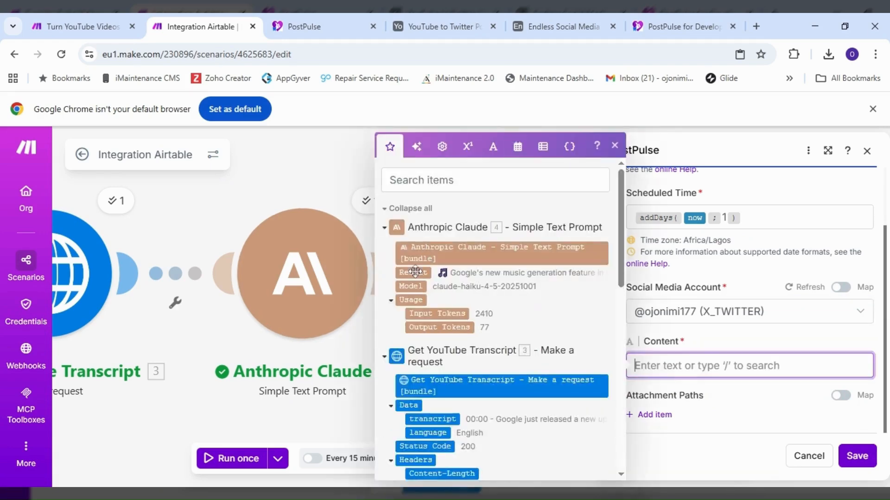
pyautogui.click(413, 272)
pyautogui.click(856, 456)
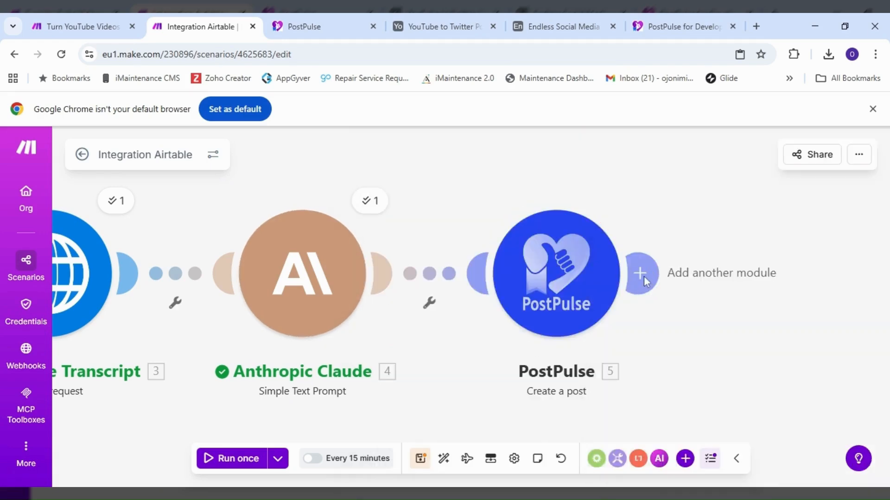
# Add an Airtable Update a Record module after the PostPulse module
pyautogui.click(640, 274)
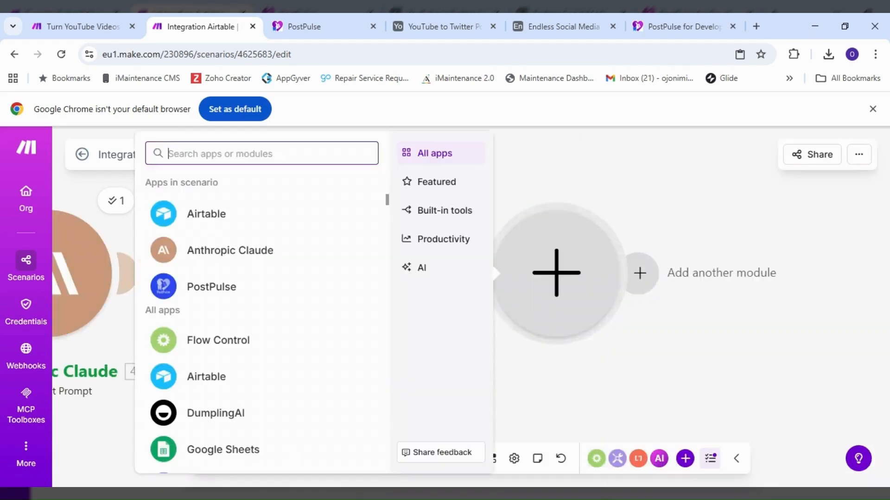
pyautogui.click(225, 215)
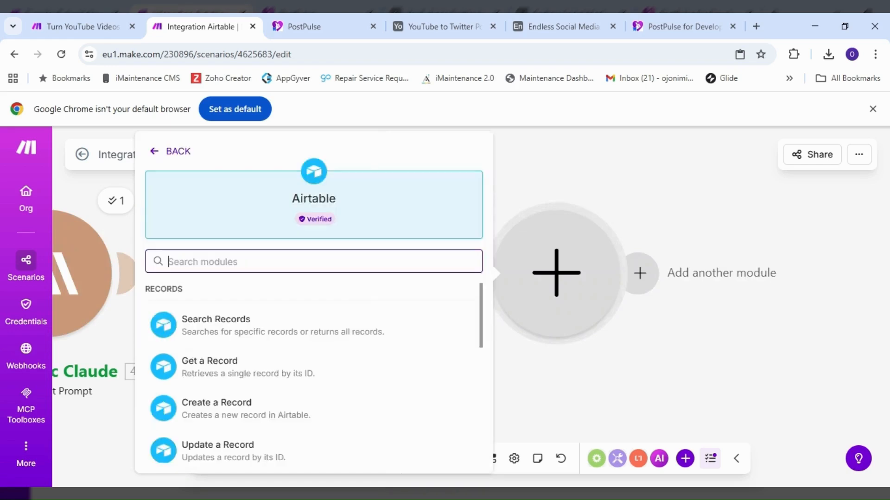
pyautogui.click(242, 449)
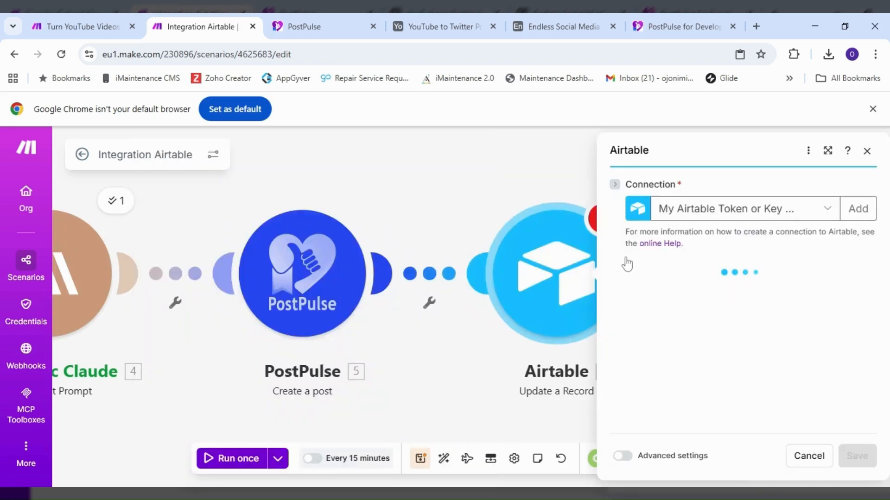
# Point the Airtable update module to the Endless Social Media Posts base and Table 1
pyautogui.click(718, 342)
pyautogui.scroll(-5, 719, 427)
pyautogui.click(686, 457)
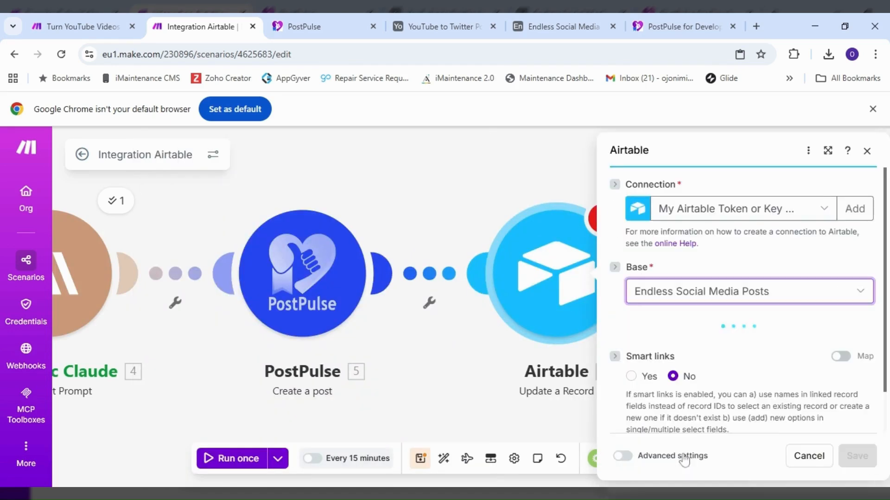
pyautogui.click(689, 345)
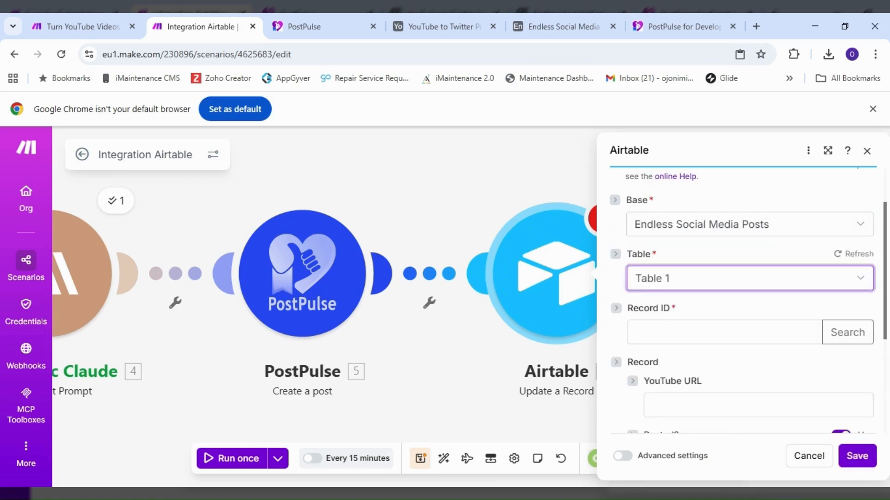
# Map the ID from the Airtable Watch Records module as the Record ID of the record being updated
pyautogui.scroll(-3, 669, 323)
pyautogui.click(724, 203)
pyautogui.scroll(-10, 417, 370)
pyautogui.click(405, 386)
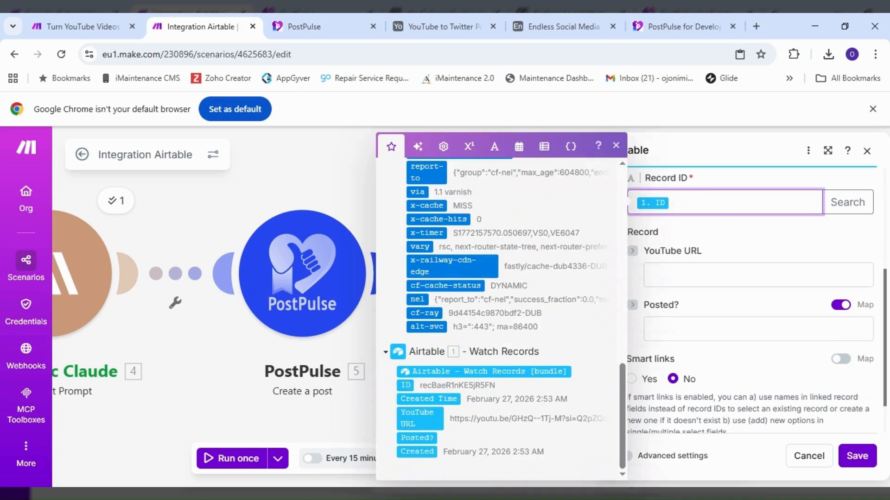
# Set the Posted? field to Yes from its option list instead of a mapped value, and save the Airtable update module
pyautogui.click(797, 330)
pyautogui.click(841, 305)
pyautogui.click(751, 329)
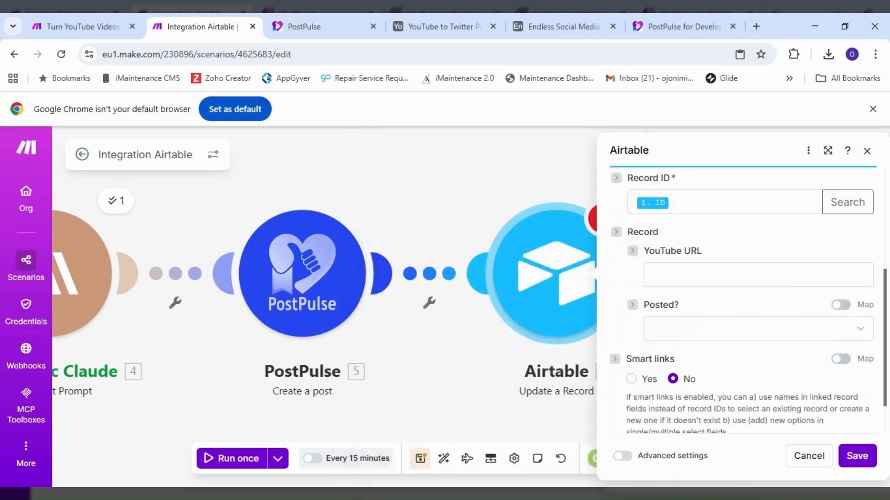
pyautogui.click(672, 351)
pyautogui.click(857, 456)
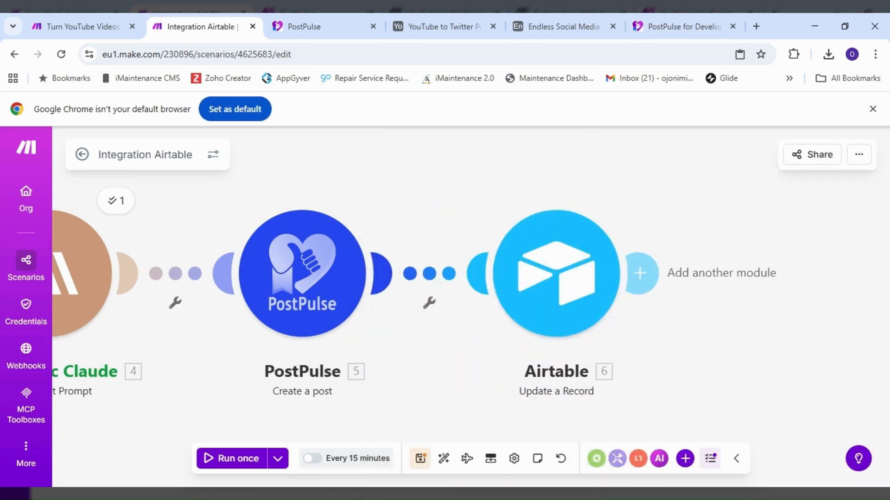
# Run the whole scenario once using the data from an existing scenario run
pyautogui.click(277, 459)
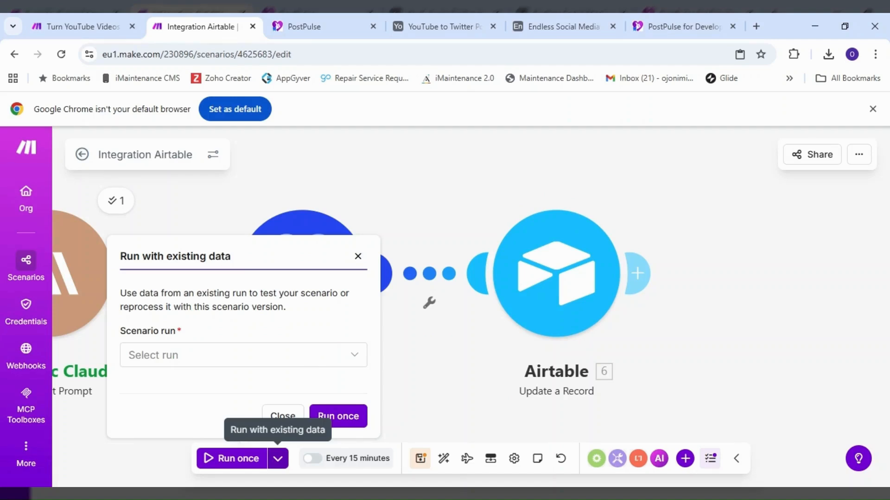
pyautogui.click(282, 355)
pyautogui.click(288, 383)
pyautogui.click(339, 416)
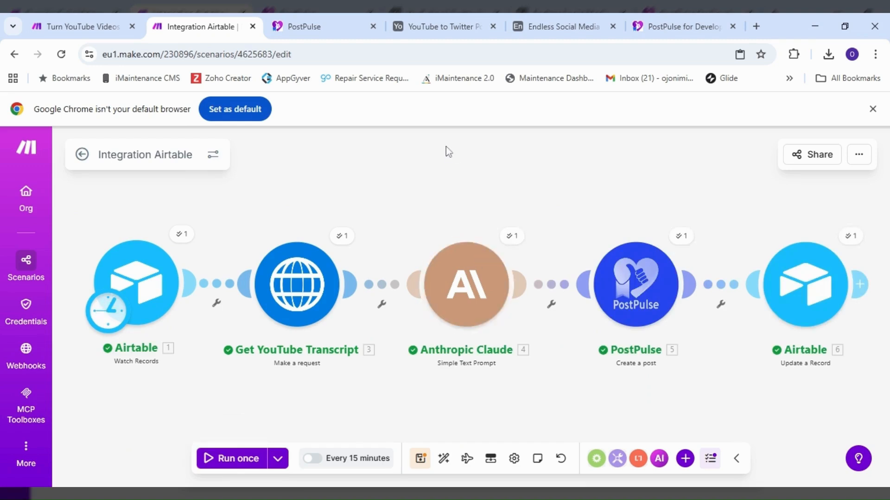
# Switch to PostPulse and examine the details of the 03:04 and 02:18 X posts planned for Saturday, February 28
pyautogui.click(330, 24)
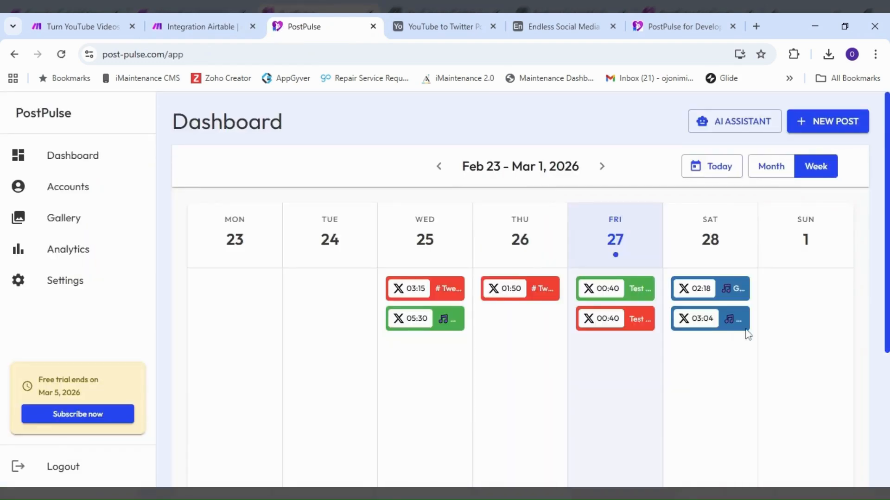
pyautogui.click(729, 321)
pyautogui.scroll(-2, 728, 326)
pyautogui.scroll(2, 714, 251)
pyautogui.click(754, 155)
pyautogui.click(719, 293)
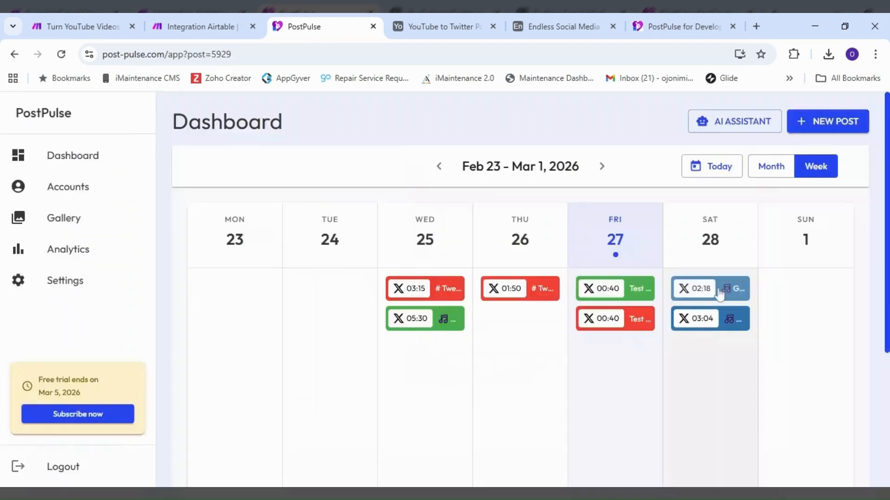
pyautogui.scroll(-2, 536, 321)
pyautogui.scroll(2, 535, 322)
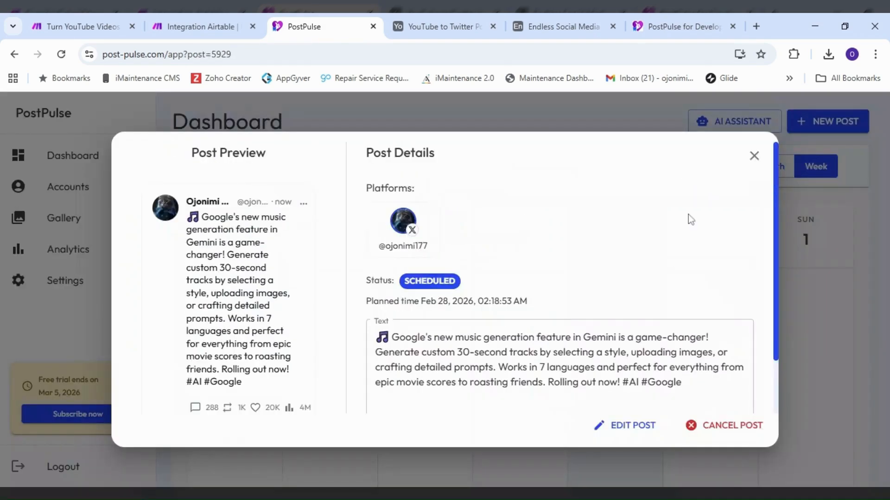
pyautogui.click(755, 159)
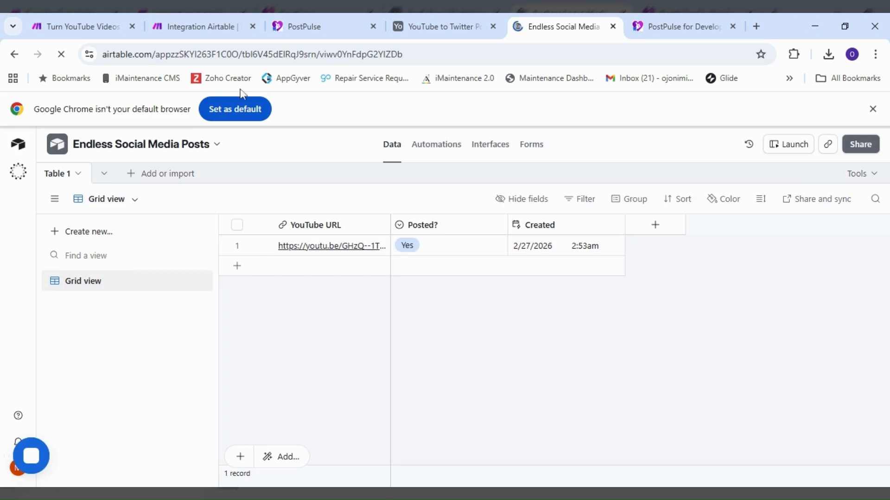
# Switch back to the Integration Airtable scenario in Make
pyautogui.click(200, 27)
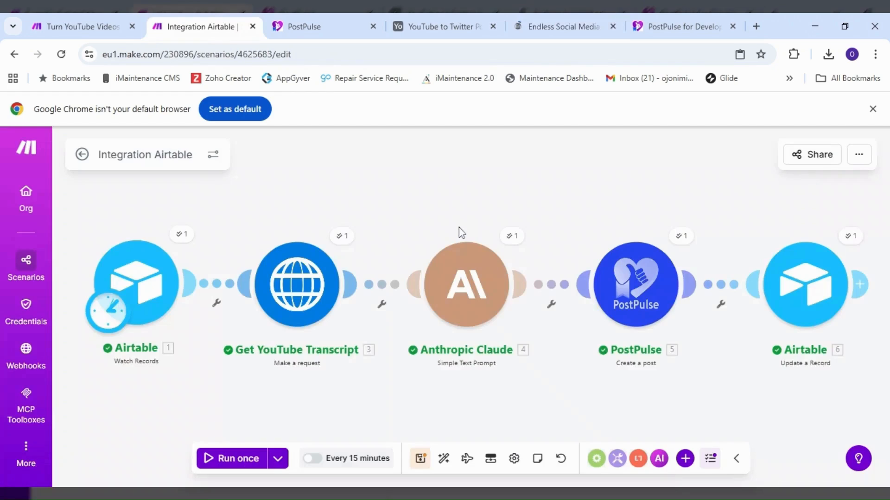